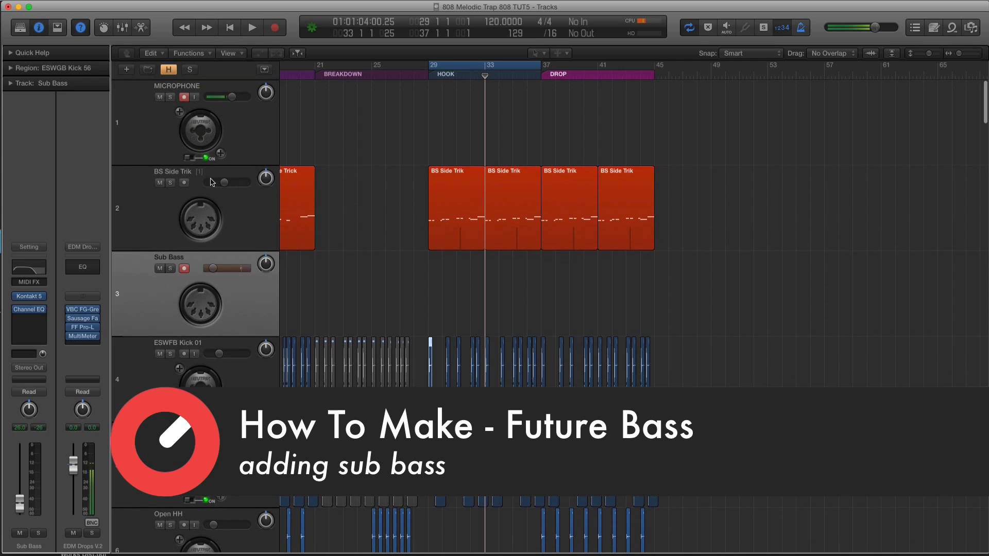
Open the Channel EQ on the BS Side Trik track, with the hook section of the arrangement in view.
{"action": "left_click", "coordinate": [238, 203]}
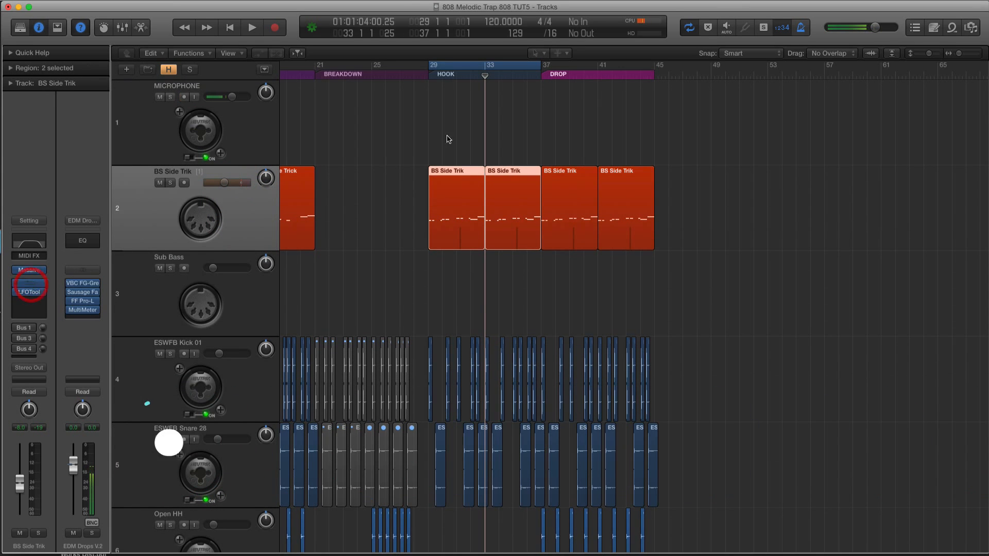
{"action": "left_click", "coordinate": [35, 284]}
{"action": "left_click_drag", "start_coordinate": [158, 30], "coordinate": [765, 49]}
{"action": "scroll", "coordinate": [345, 128], "scroll_direction": "up", "scroll_amount": 5}
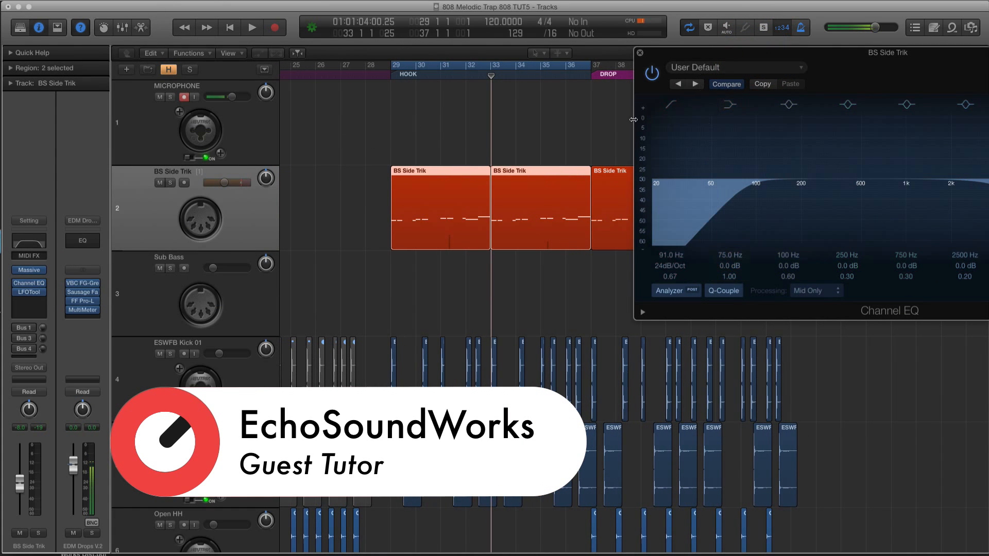
Solo the two BS Side Trik hook regions and play them to check their low end in the EQ.
{"action": "key", "text": "ctrl+s"}
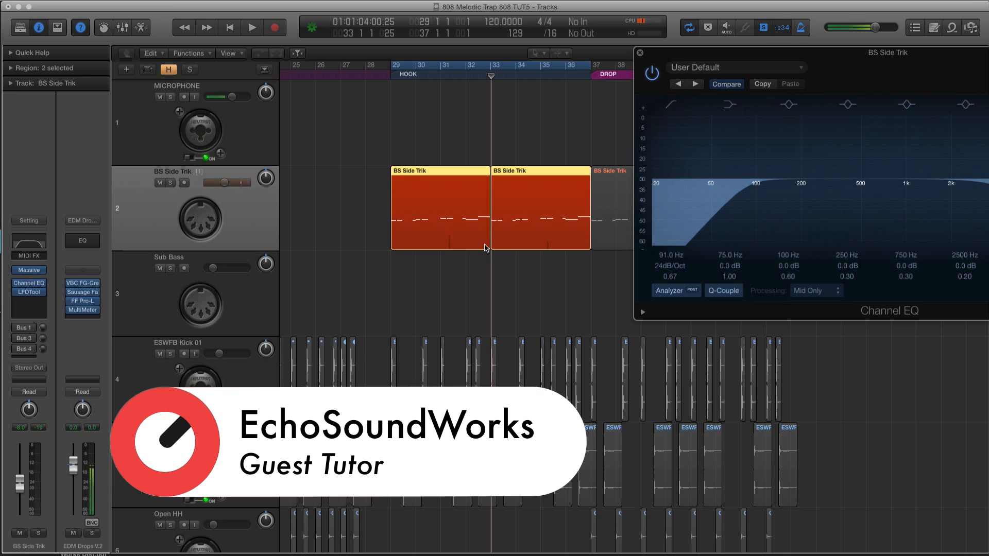
{"action": "key", "text": "space"}
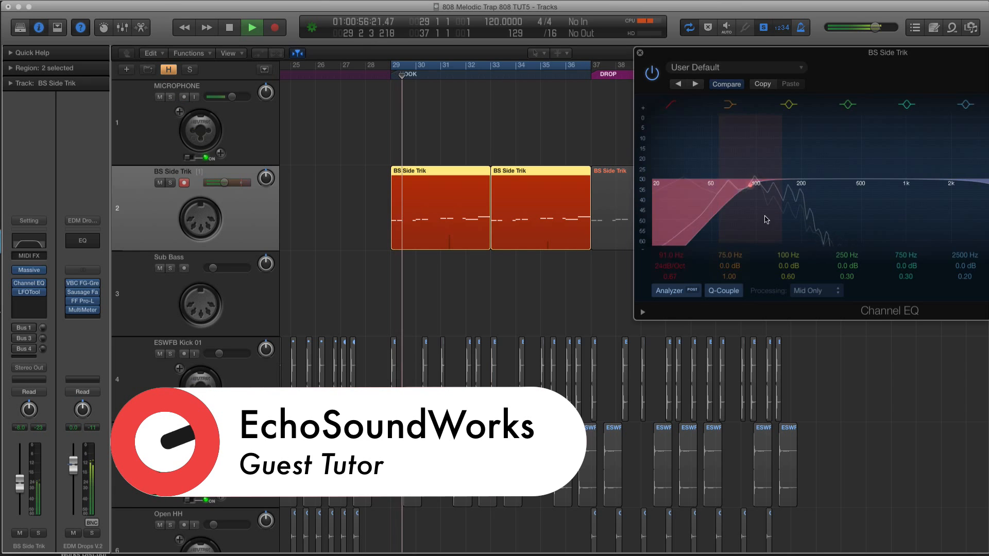
{"action": "left_click_drag", "start_coordinate": [673, 57], "coordinate": [606, 44]}
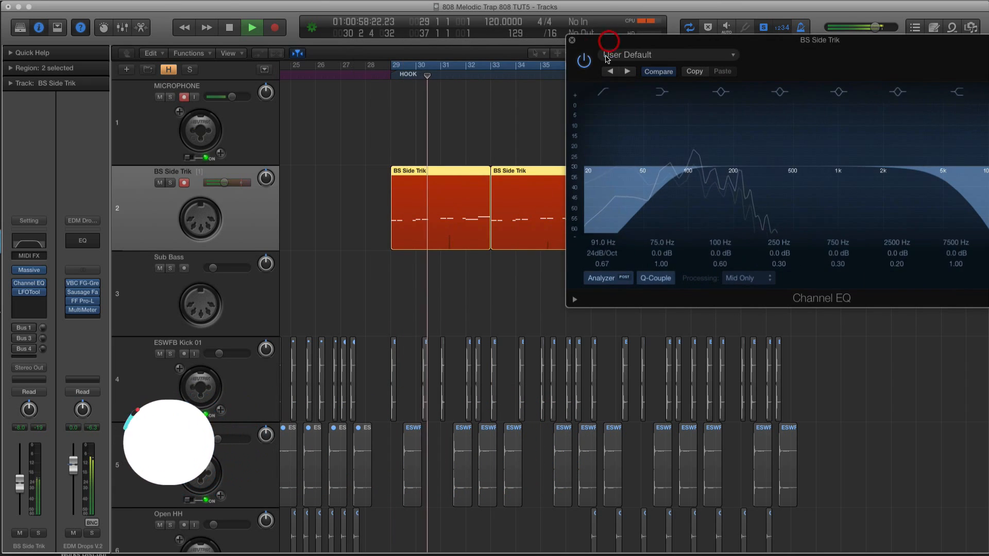
{"action": "key", "text": "space"}
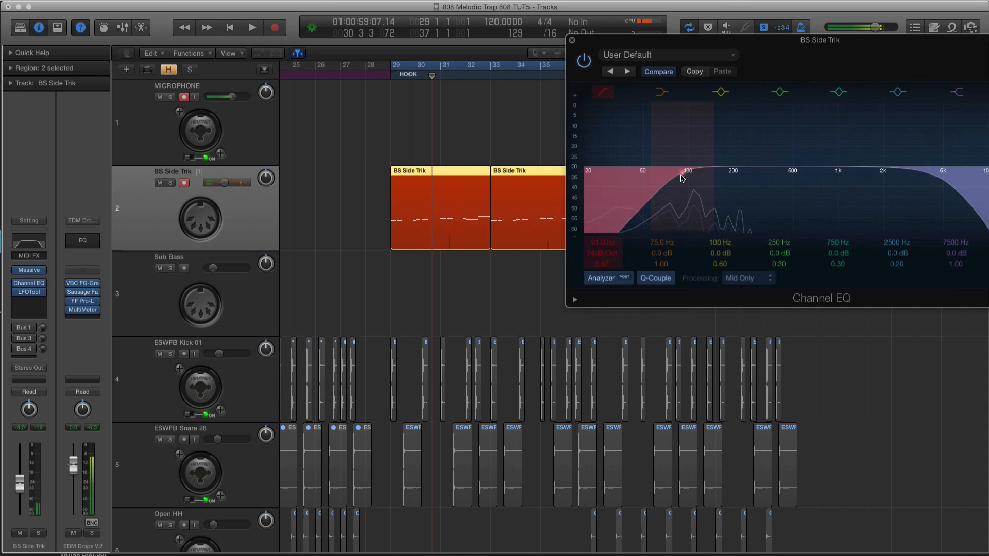
Raise the low-cut filter of the BS Side Trik Channel EQ to 130 Hz and set its slope to 48 dB/Oct.
{"action": "left_click_drag", "start_coordinate": [682, 178], "coordinate": [715, 179]}
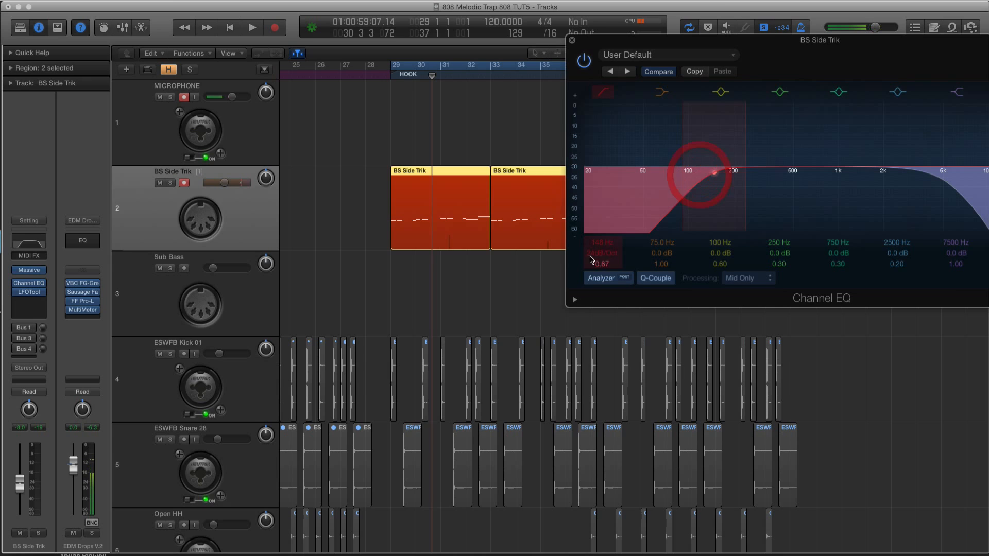
{"action": "left_click_drag", "start_coordinate": [591, 258], "coordinate": [591, 242]}
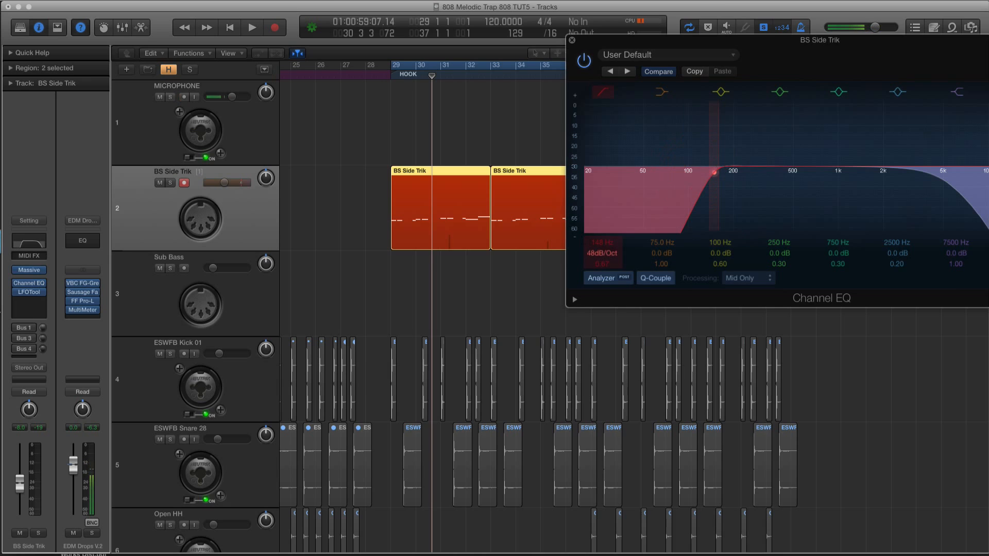
{"action": "left_click", "coordinate": [709, 175]}
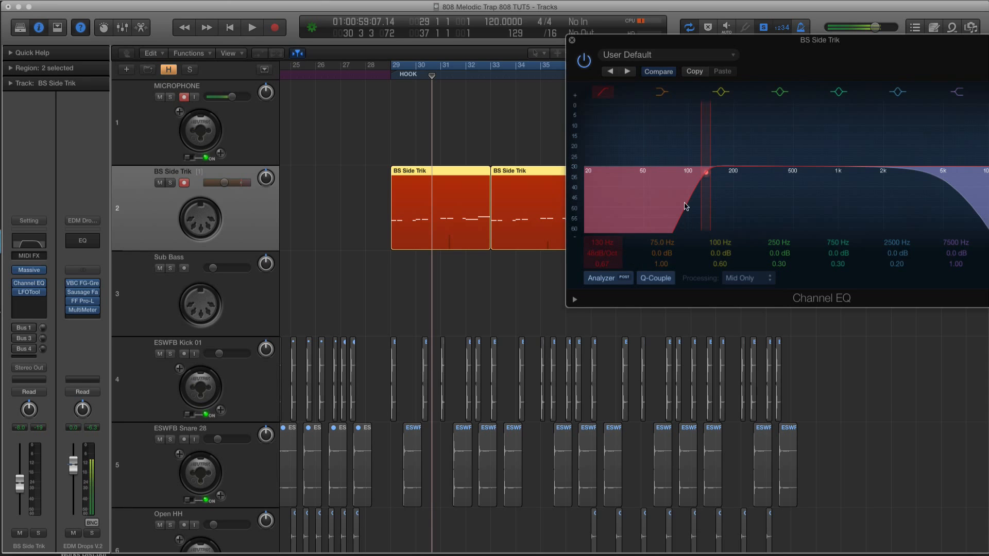
{"action": "left_click_drag", "start_coordinate": [688, 40], "coordinate": [544, 76]}
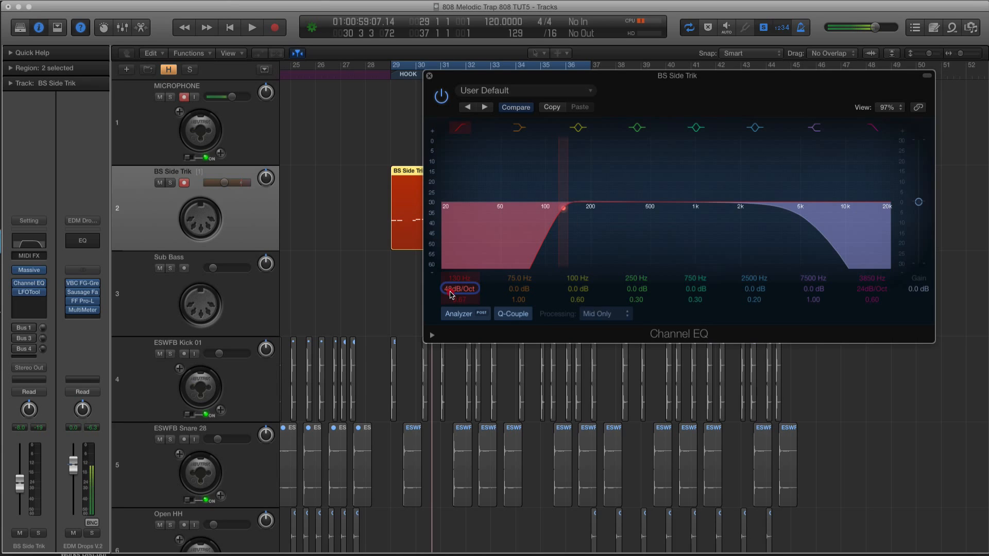
{"action": "left_click_drag", "start_coordinate": [450, 295], "coordinate": [450, 234]}
{"action": "left_click_drag", "start_coordinate": [454, 290], "coordinate": [460, 242]}
{"action": "left_click_drag", "start_coordinate": [467, 80], "coordinate": [475, 83]}
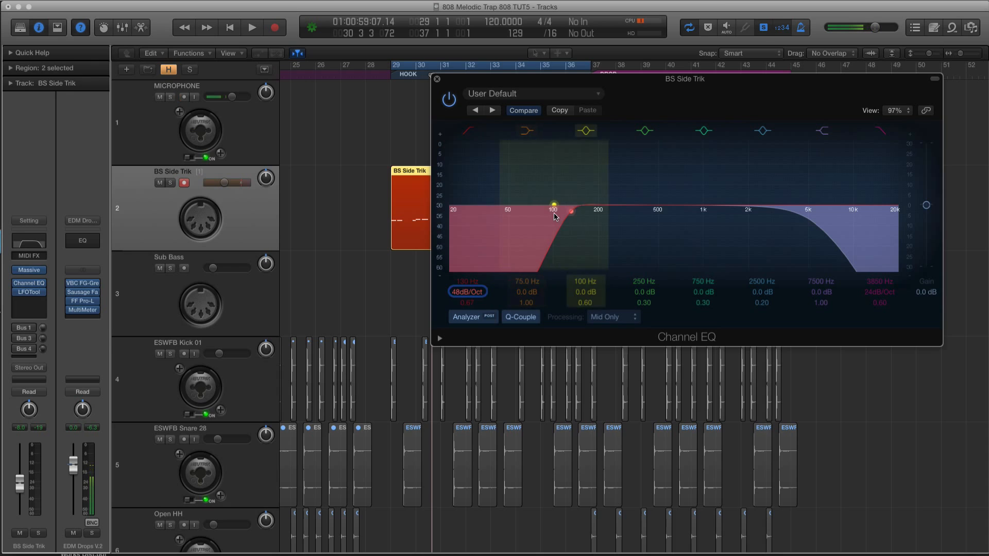
{"action": "mouse_move", "coordinate": [468, 295]}
{"action": "left_mouse_down"}
{"action": "mouse_move", "coordinate": [467, 306]}
{"action": "mouse_move", "coordinate": [467, 281]}
{"action": "left_mouse_up"}
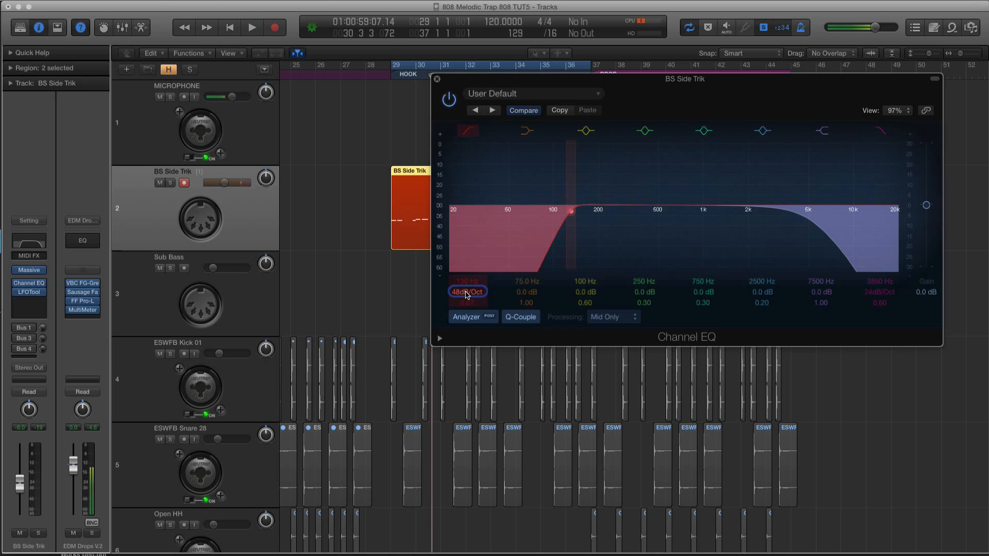
{"action": "left_click_drag", "start_coordinate": [491, 78], "coordinate": [523, 57]}
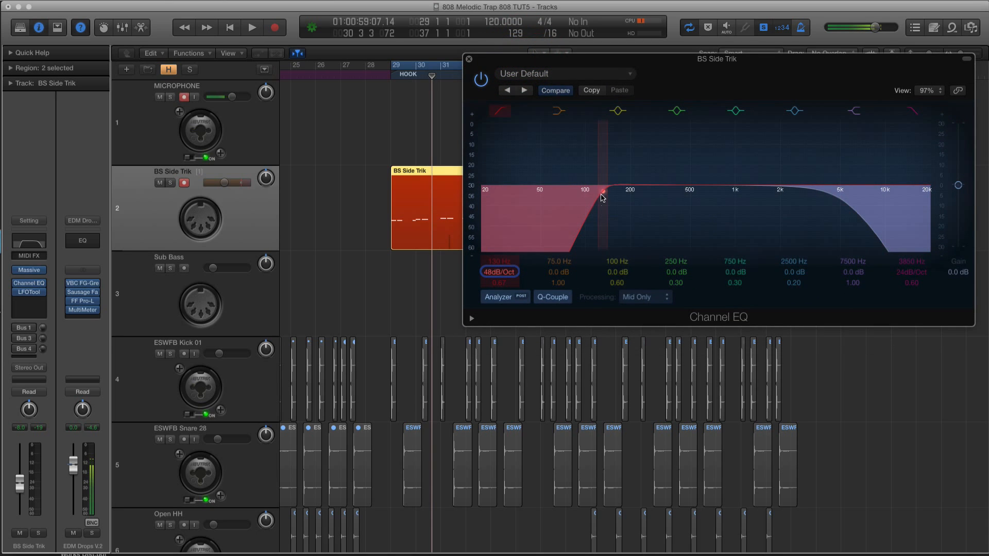
Compare the soloed BS Side Trik bass with the Channel EQ active and bypassed, leaving the EQ enabled.
{"action": "key", "text": "space"}
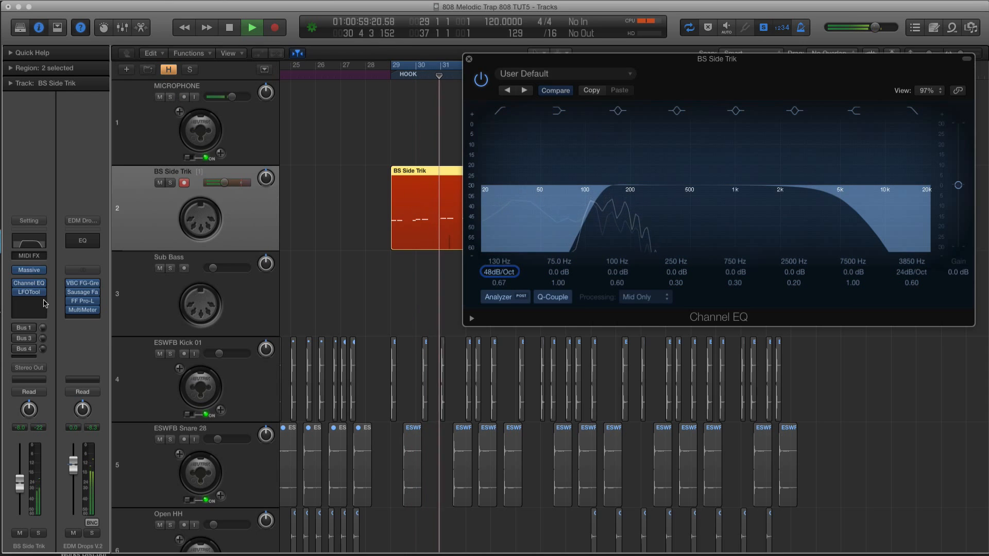
{"action": "key", "text": "space"}
{"action": "left_click", "coordinate": [481, 80]}
{"action": "key", "text": "space"}
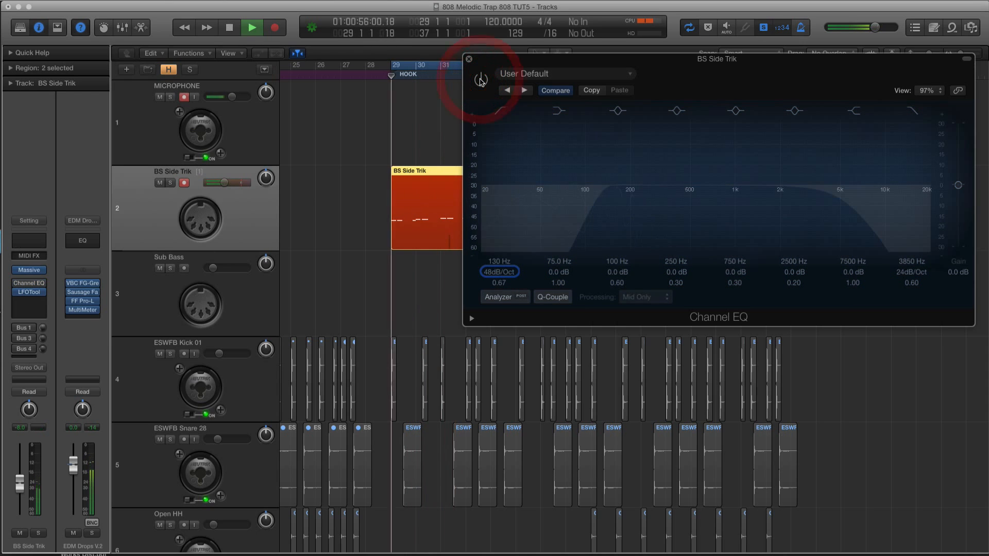
{"action": "key", "text": "space"}
{"action": "left_click", "coordinate": [480, 80]}
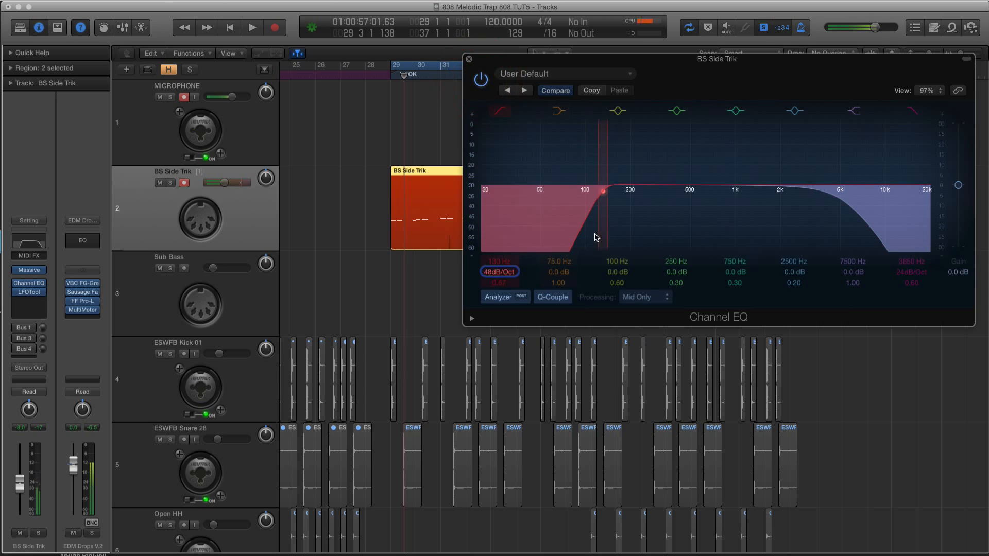
Play the filtered BS Side Trik bass again and raise its track volume slightly to -7.2 dB.
{"action": "left_click_drag", "start_coordinate": [489, 60], "coordinate": [595, 59]}
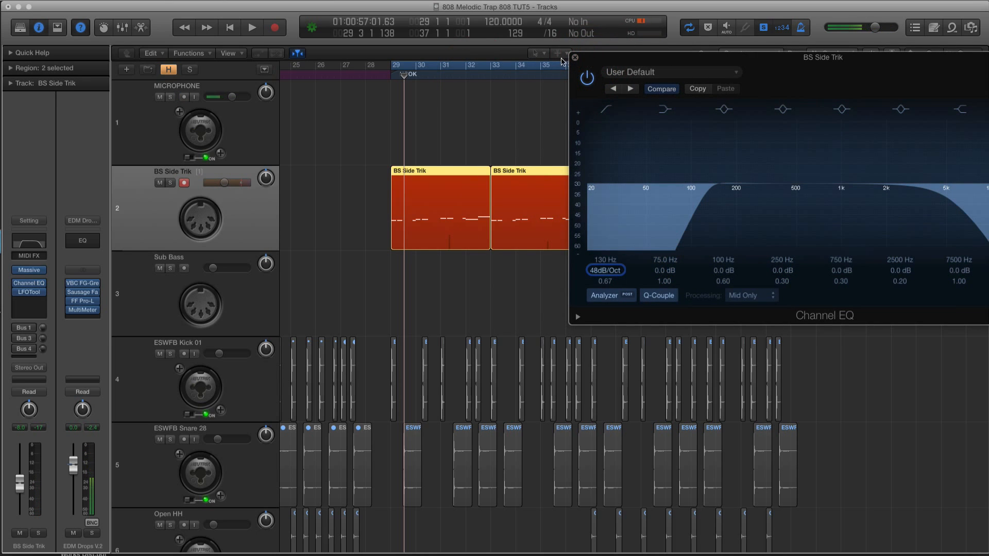
{"action": "left_click_drag", "start_coordinate": [591, 58], "coordinate": [468, 60]}
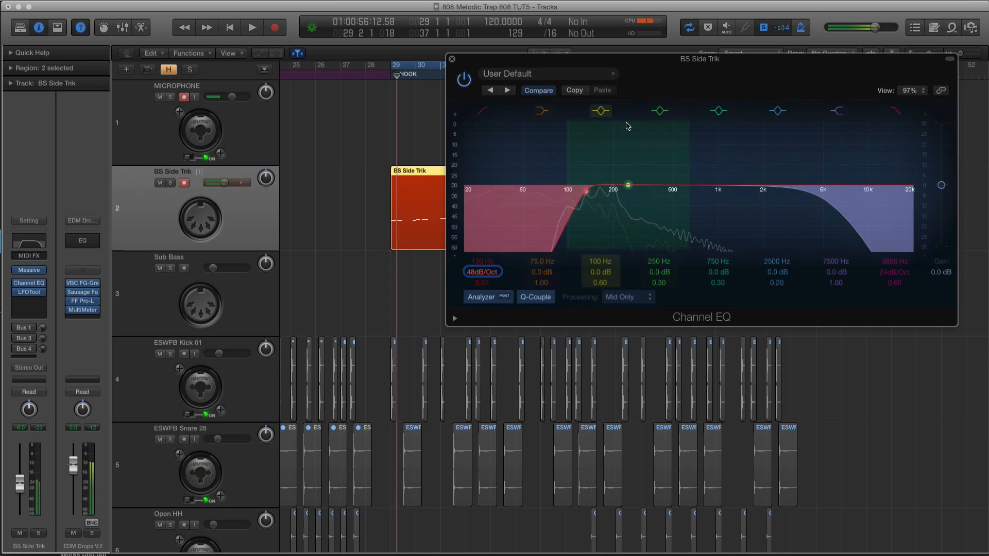
{"action": "key", "text": "space"}
{"action": "left_click_drag", "start_coordinate": [224, 182], "coordinate": [226, 182]}
{"action": "key", "text": "space"}
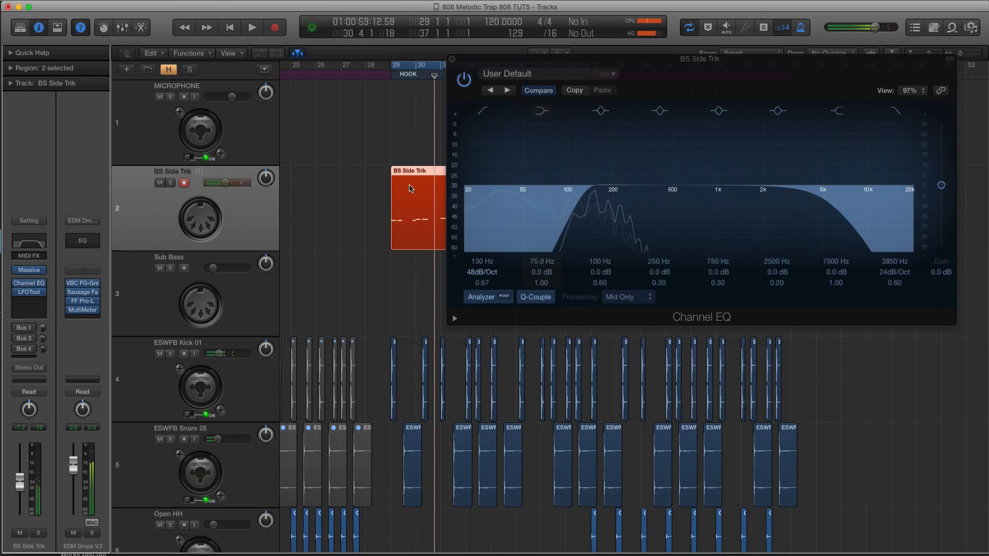
Show the Kontakt instrument on the Sub Bass track, hide its file browser and close the instrument window.
{"action": "left_click", "coordinate": [373, 307]}
{"action": "left_click", "coordinate": [256, 287]}
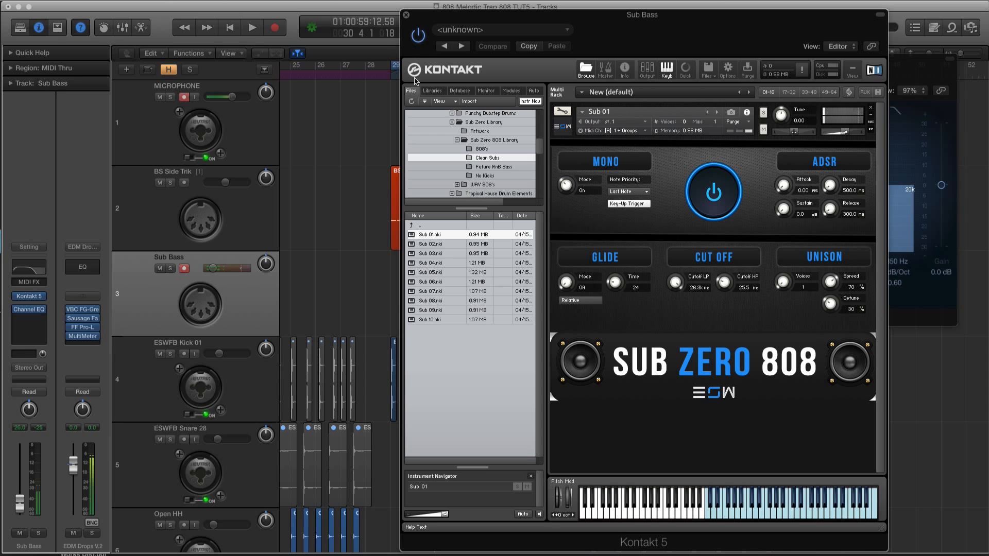
{"action": "left_click", "coordinate": [586, 70]}
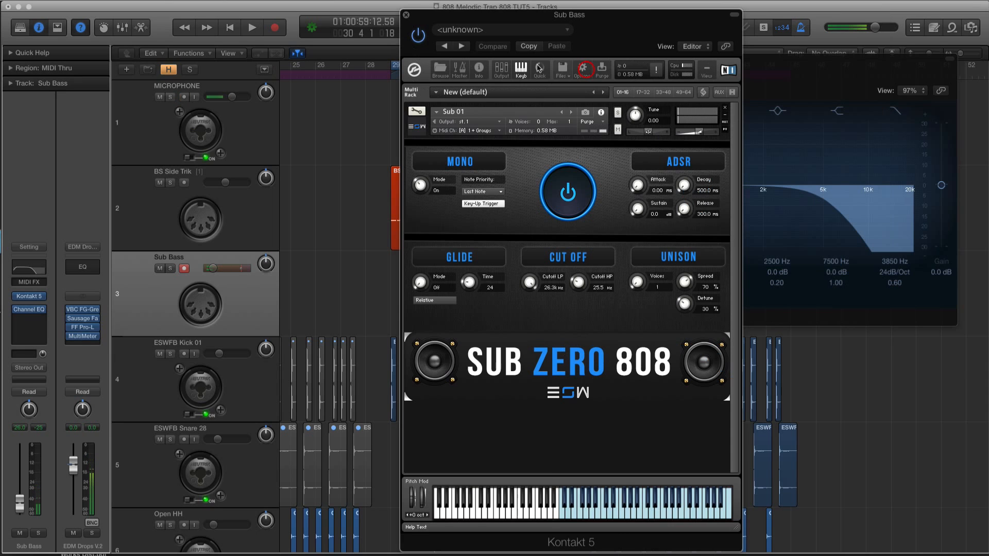
{"action": "left_click", "coordinate": [406, 15]}
Copy the first BS Side Trik hook region onto the Sub Bass track at bar 29 and audition it soloed.
{"action": "left_click_drag", "start_coordinate": [409, 213], "coordinate": [416, 255]}
{"action": "left_click_drag", "start_coordinate": [461, 59], "coordinate": [678, 59]}
{"action": "key", "text": "ctrl+s"}
{"action": "key", "text": "space"}
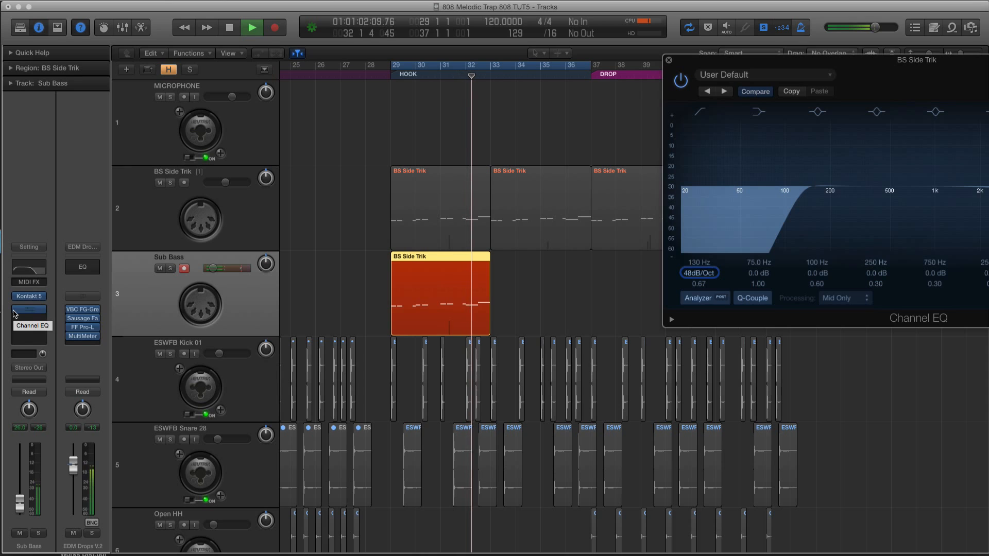
{"action": "key", "text": "space"}
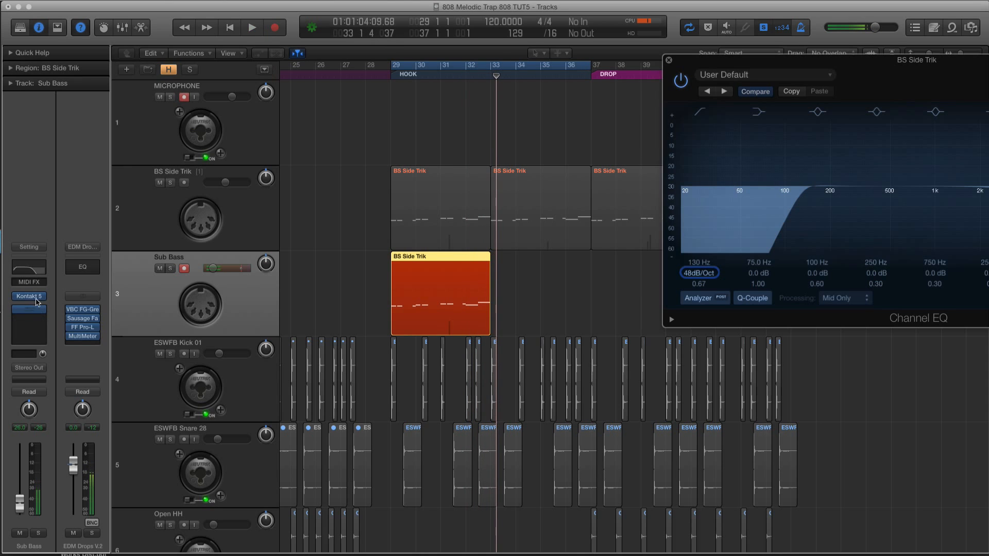
Audition the Sub Zero 808 presets Sub 02 through Sub 05 in the Sub Bass track's Kontakt instrument.
{"action": "left_click", "coordinate": [34, 297]}
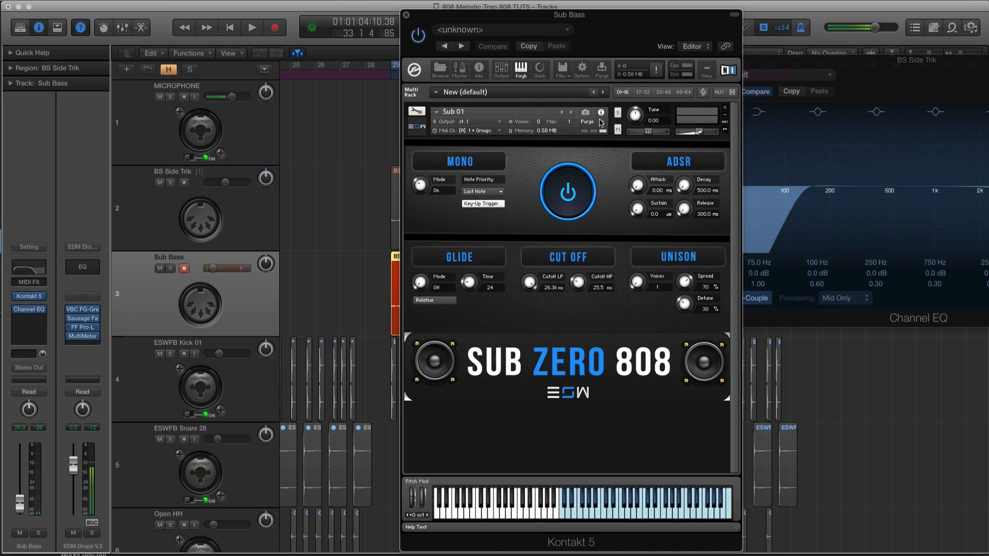
{"action": "left_click", "coordinate": [569, 112]}
{"action": "key", "text": "space"}
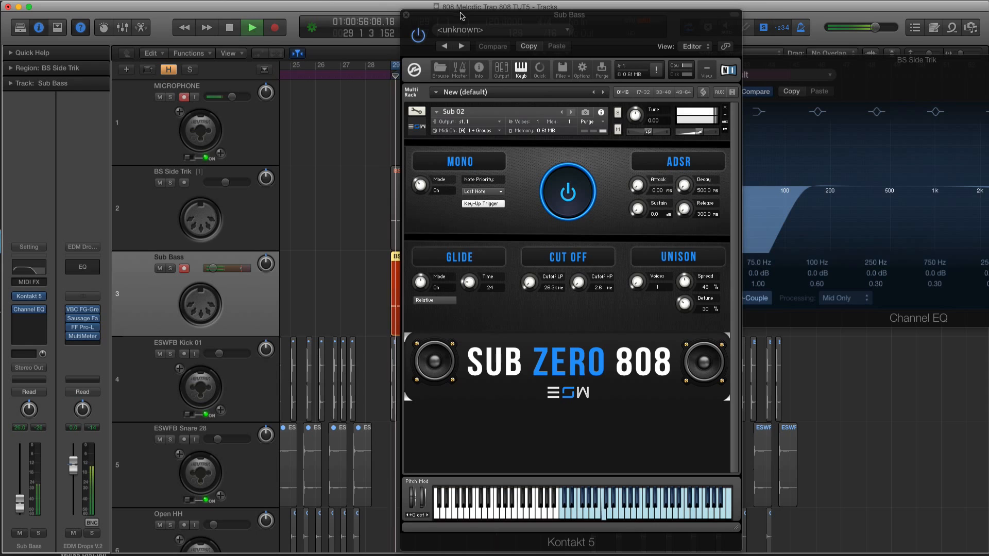
{"action": "left_click", "coordinate": [571, 113]}
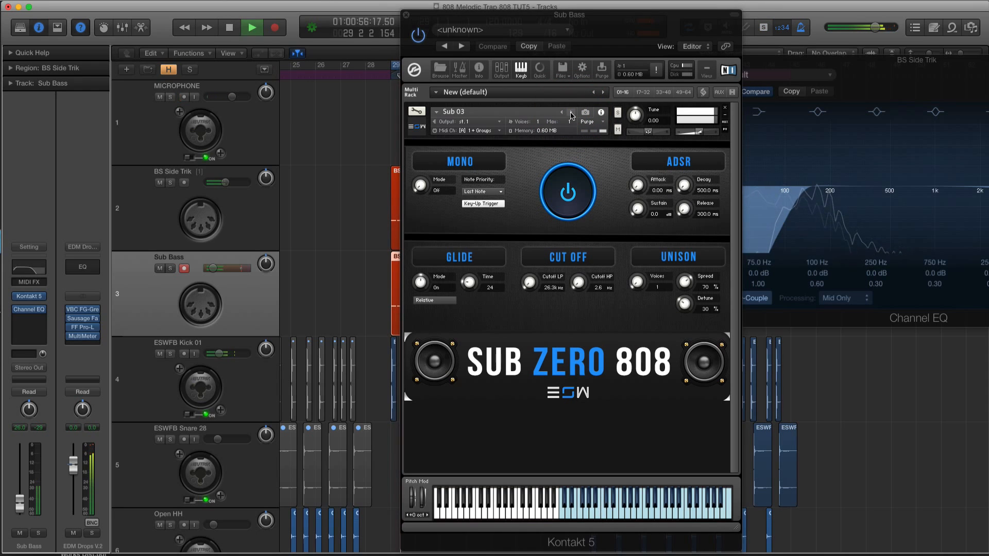
{"action": "key", "text": "space"}
{"action": "left_click", "coordinate": [571, 112]}
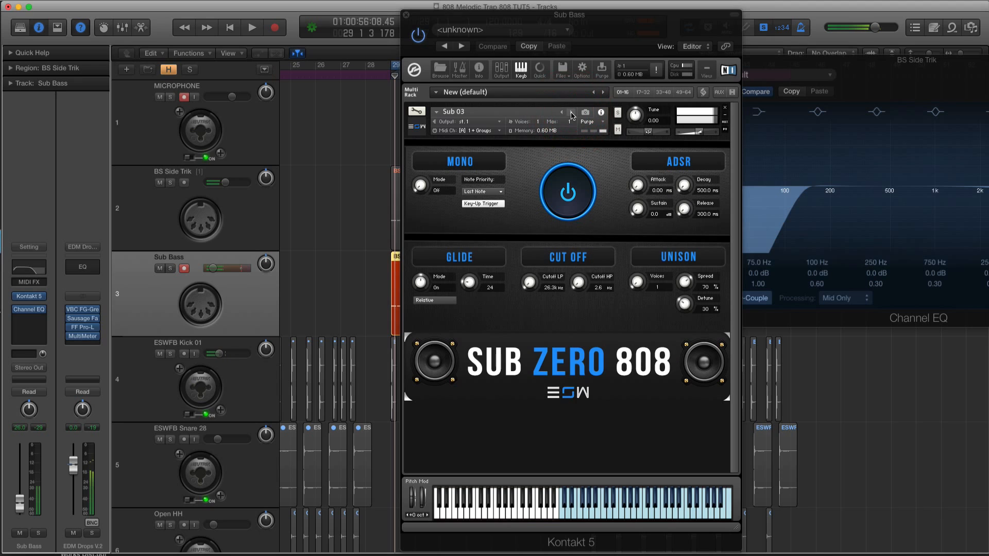
{"action": "key", "text": "space"}
{"action": "key", "text": "space"}
{"action": "left_click", "coordinate": [571, 113]}
{"action": "key", "text": "space"}
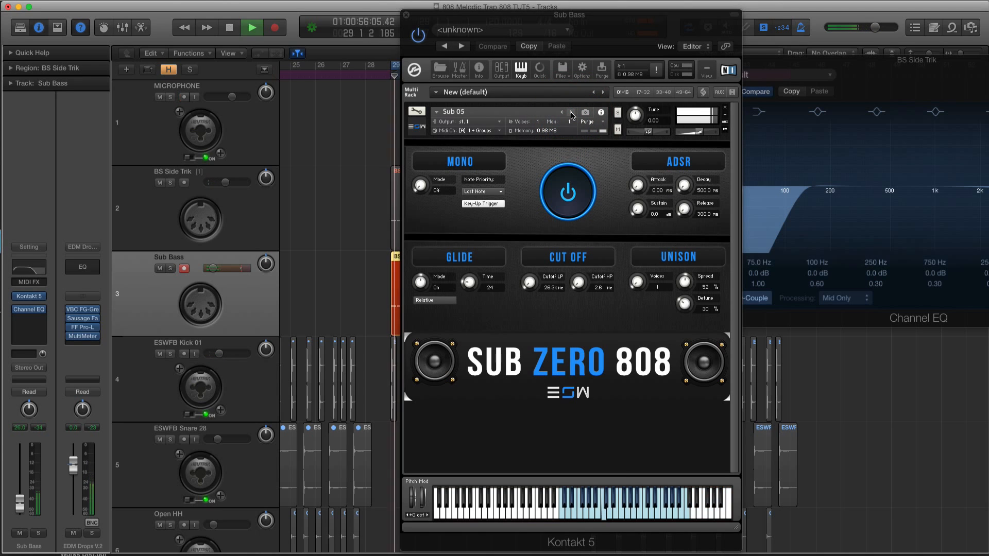
Audition the presets Sub 06 and Sub 07, playing Sub 07 together with the rest of the beat.
{"action": "key", "text": "space"}
{"action": "left_click", "coordinate": [571, 112]}
{"action": "key", "text": "space"}
{"action": "key", "text": "space"}
{"action": "left_click", "coordinate": [571, 113]}
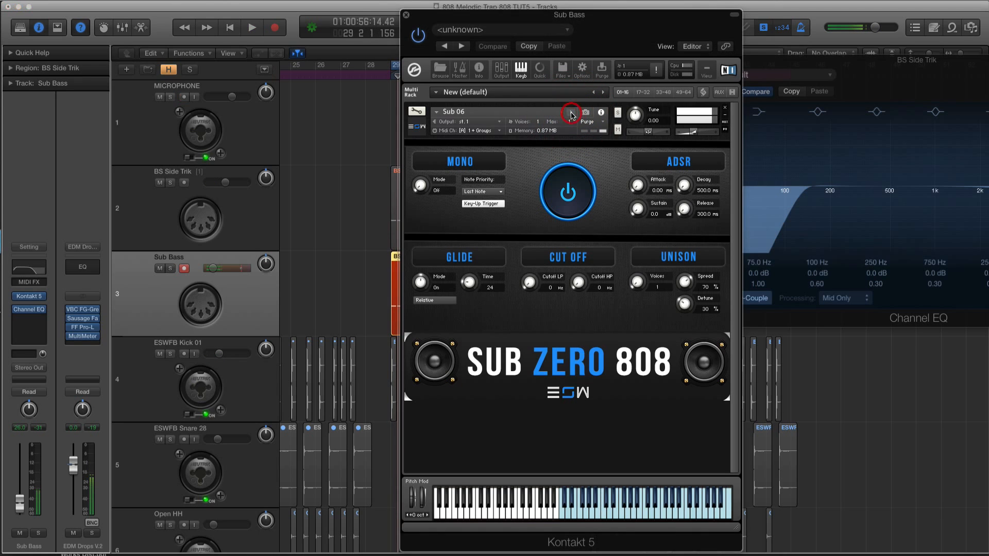
{"action": "key", "text": "space"}
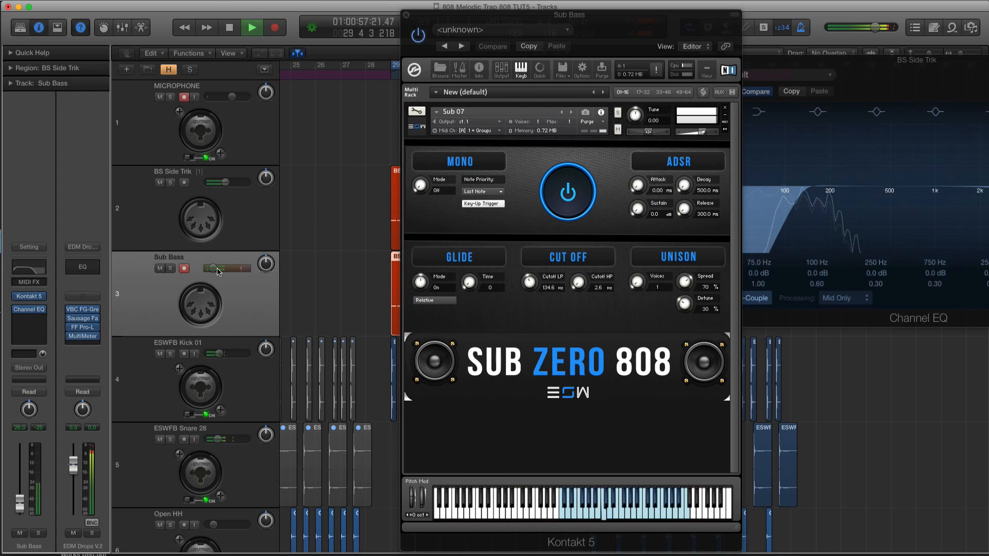
{"action": "key", "text": "space"}
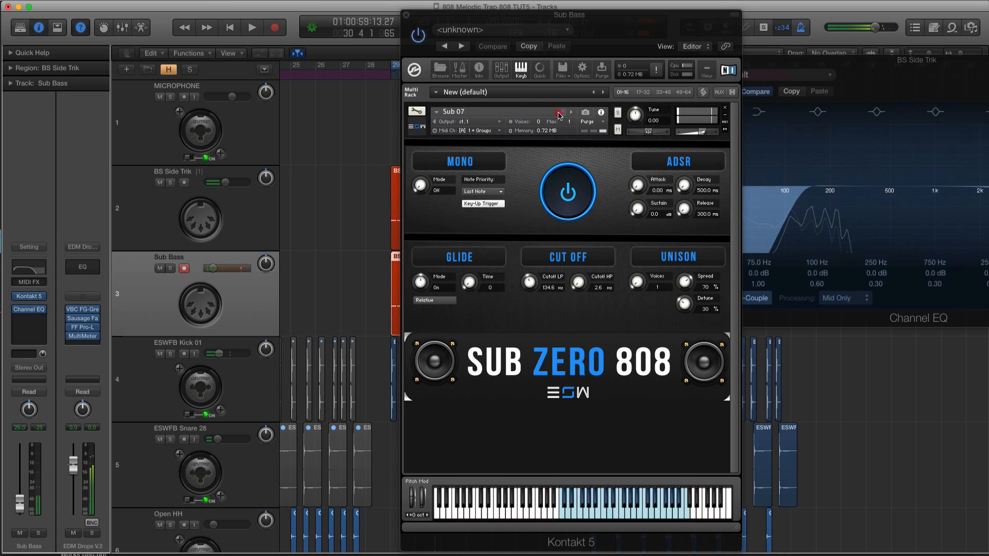
Step the Kontakt instrument back to the Sub 01 preset and close its window.
{"action": "left_click", "coordinate": [558, 113]}
{"action": "left_click", "coordinate": [560, 113]}
{"action": "left_click", "coordinate": [561, 114]}
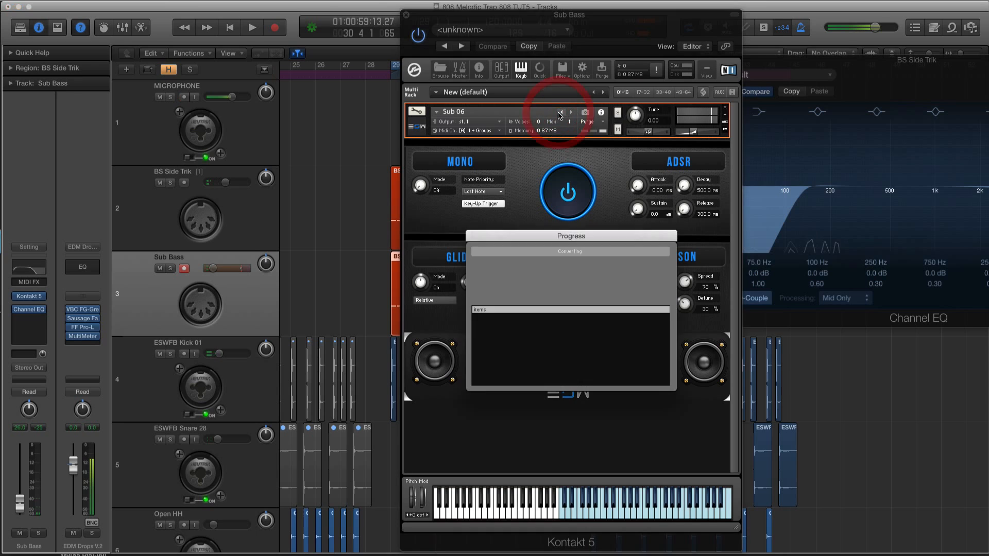
{"action": "left_click", "coordinate": [561, 113]}
{"action": "left_click", "coordinate": [563, 114]}
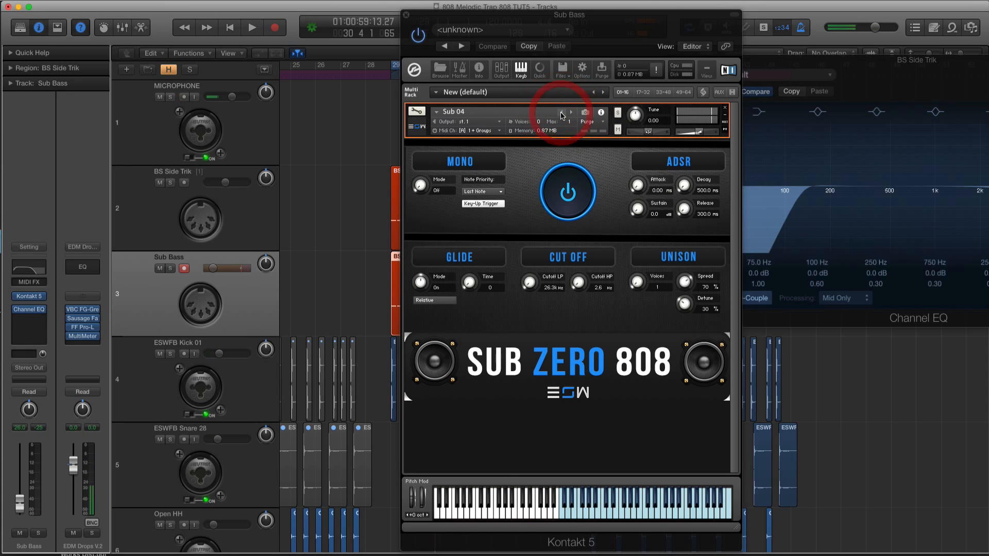
{"action": "left_click", "coordinate": [563, 113]}
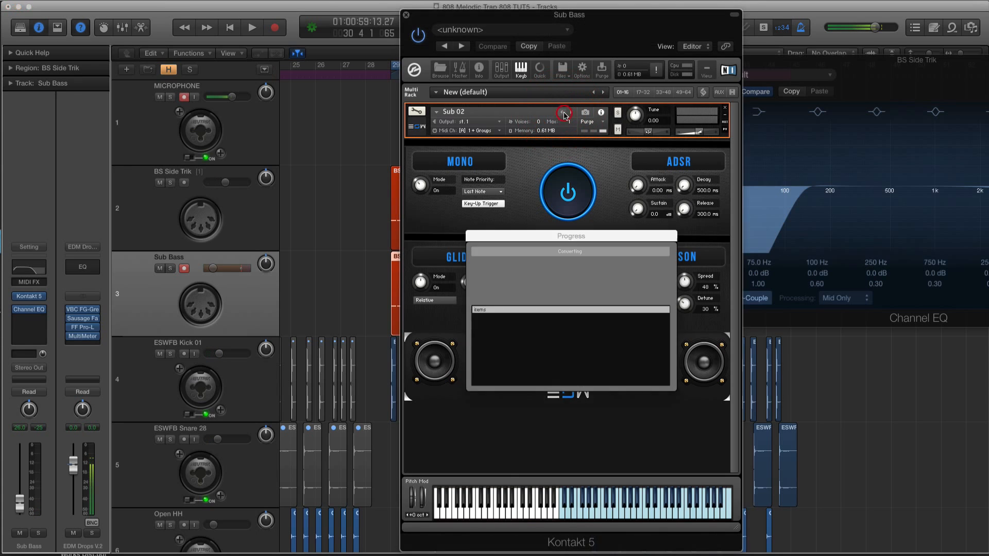
{"action": "left_click", "coordinate": [406, 15]}
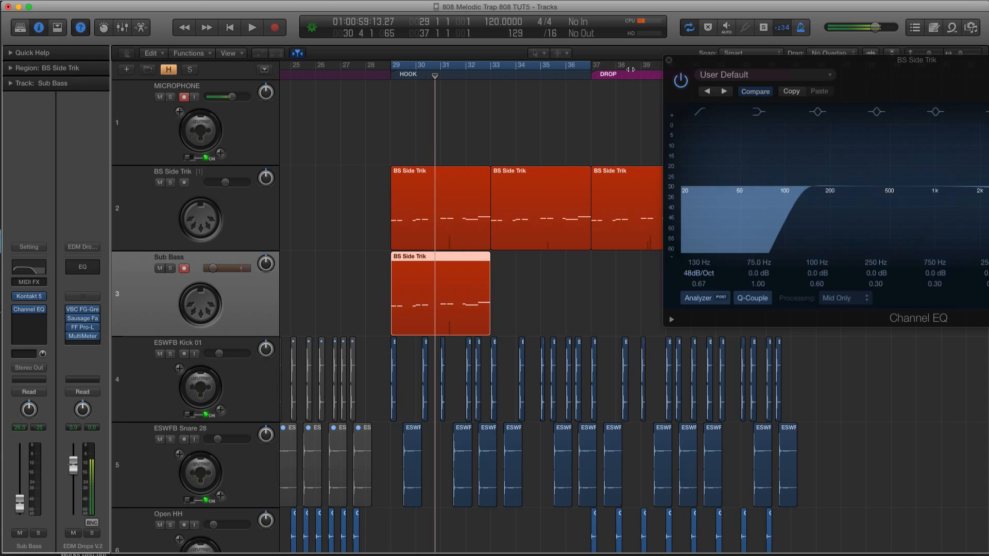
Play the hook's BS Side Trik, Sub Bass and opening kick regions soloed together from bar 29.
{"action": "left_click_drag", "start_coordinate": [375, 200], "coordinate": [533, 360]}
{"action": "key", "text": "space"}
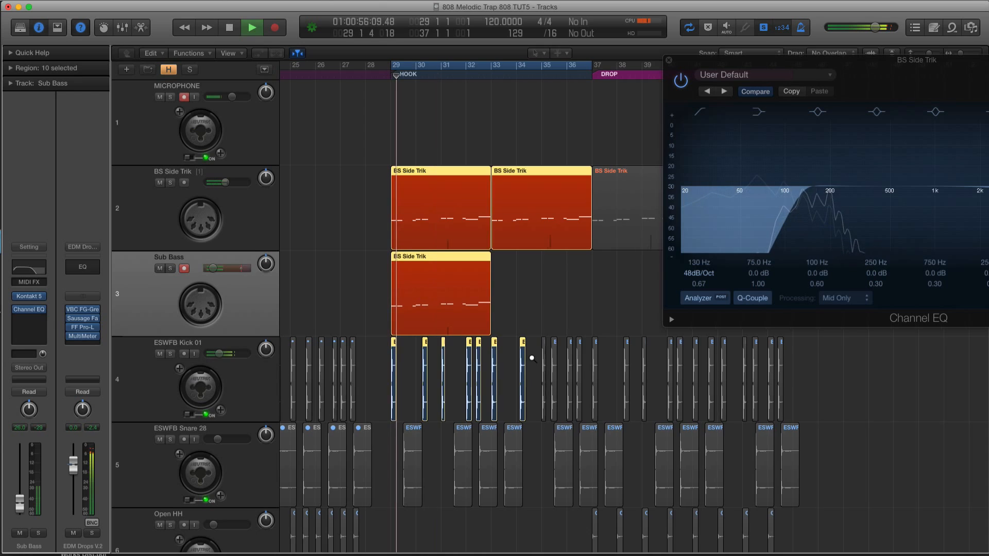
{"action": "scroll", "coordinate": [533, 361], "scroll_direction": "up", "scroll_amount": 5}
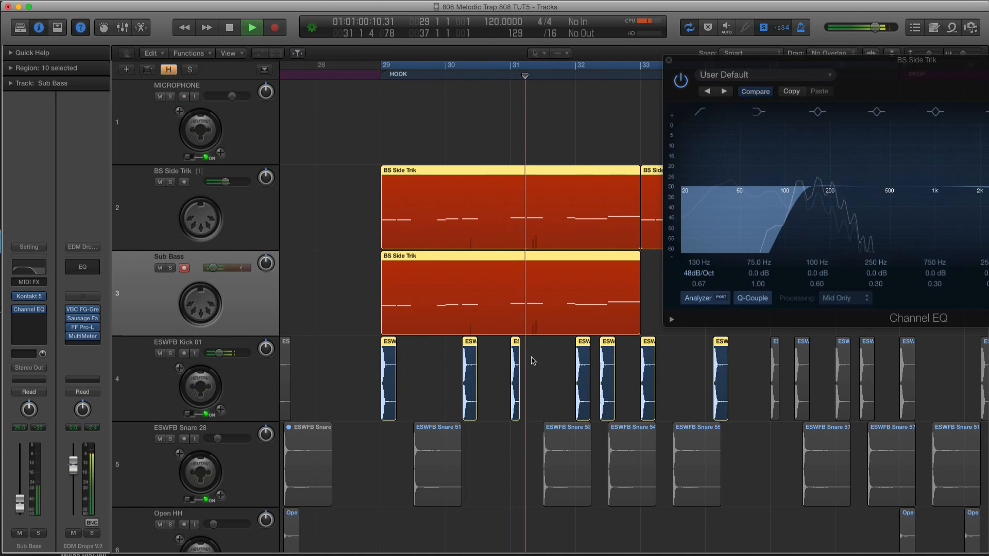
{"action": "scroll", "coordinate": [533, 361], "scroll_direction": "up", "scroll_amount": 3}
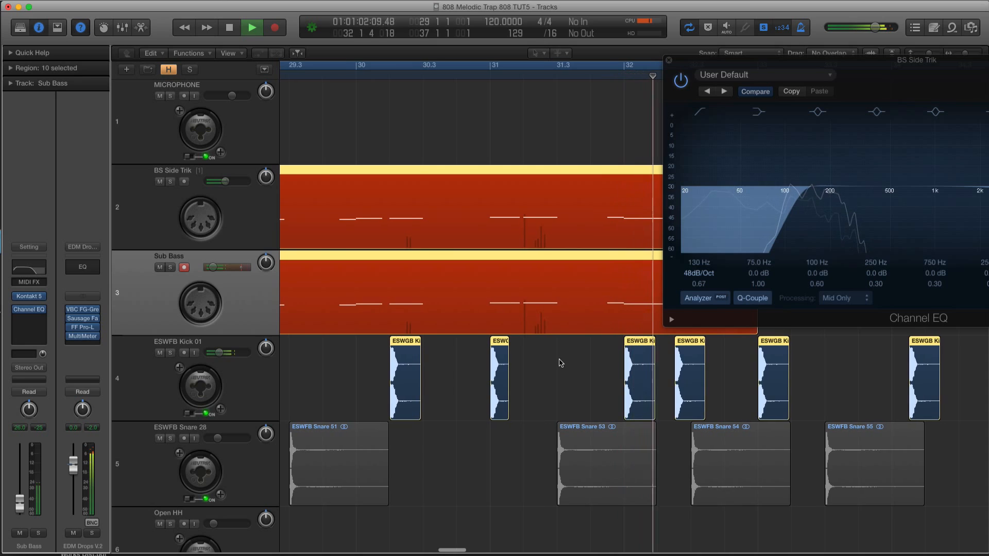
{"action": "key", "text": "super+Left"}
{"action": "key", "text": "super+Left"}
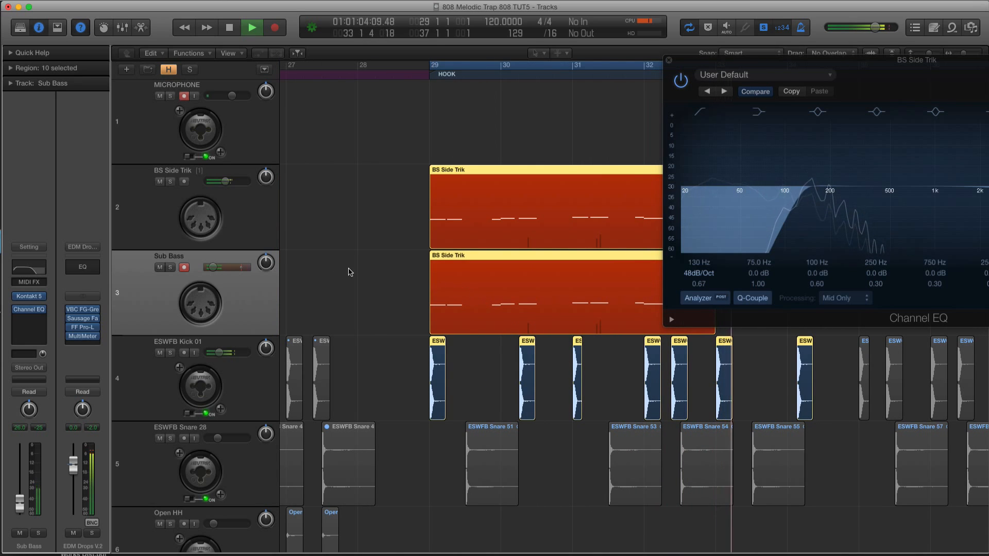
{"action": "key", "text": "space"}
Set the low cut of the Sub Bass track's Channel EQ to 30 Hz with a 48 dB/Oct slope and close the EQ.
{"action": "left_click", "coordinate": [247, 298]}
{"action": "left_click", "coordinate": [27, 310]}
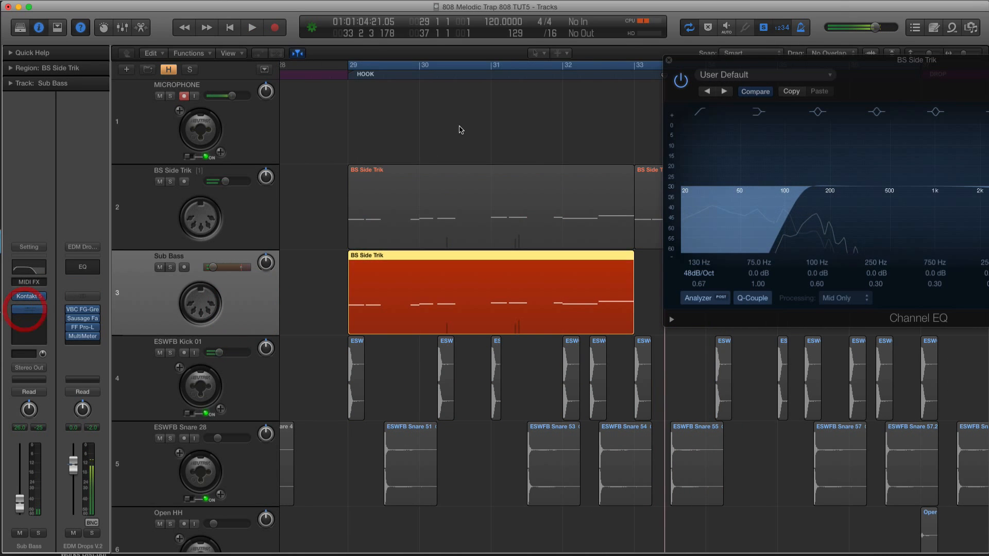
{"action": "left_click", "coordinate": [610, 171]}
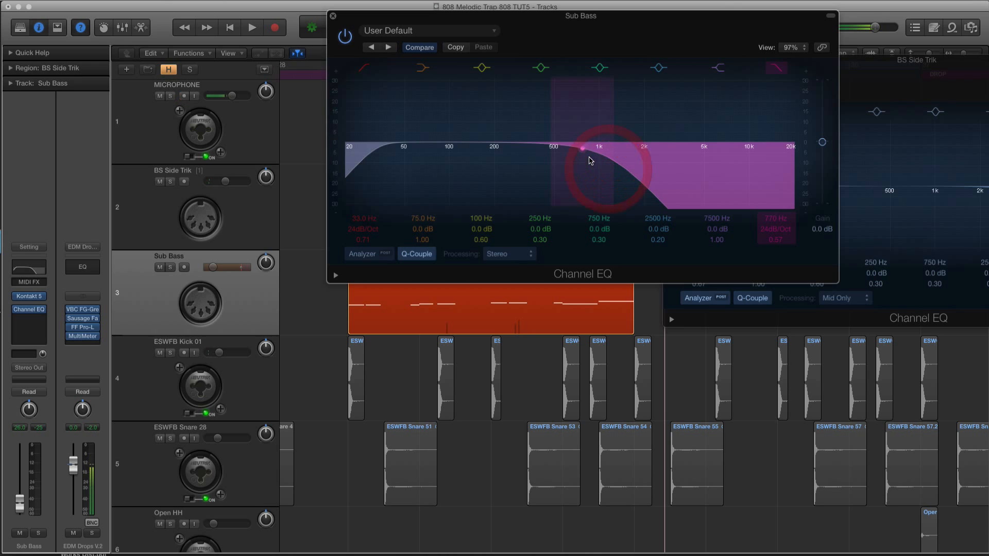
{"action": "left_click_drag", "start_coordinate": [362, 15], "coordinate": [551, 22]}
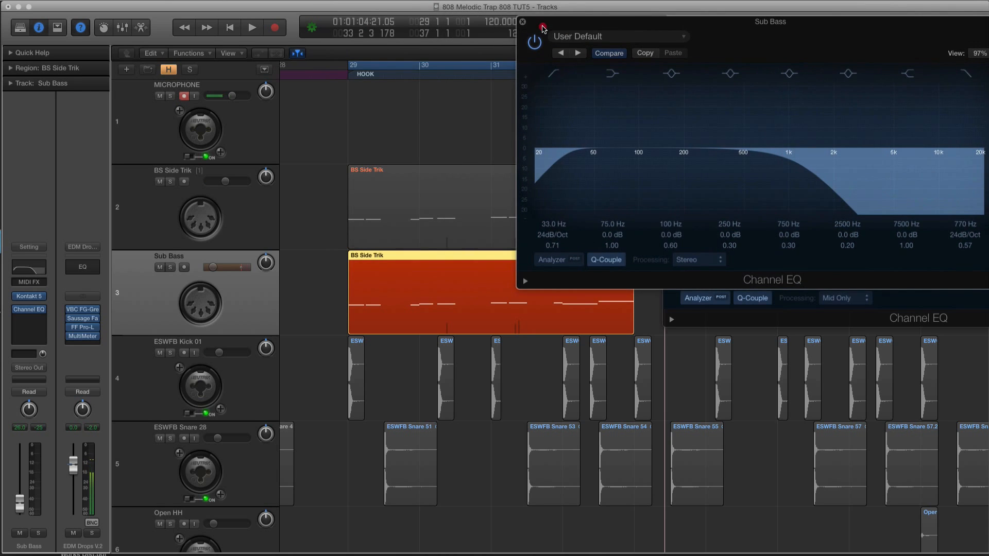
{"action": "left_click_drag", "start_coordinate": [567, 159], "coordinate": [569, 160]}
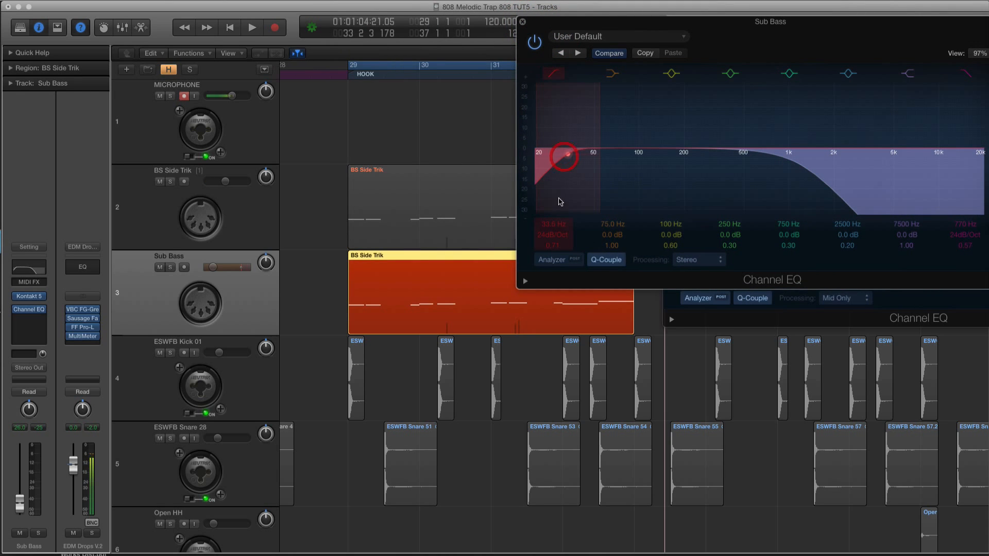
{"action": "left_click_drag", "start_coordinate": [550, 233], "coordinate": [550, 221]}
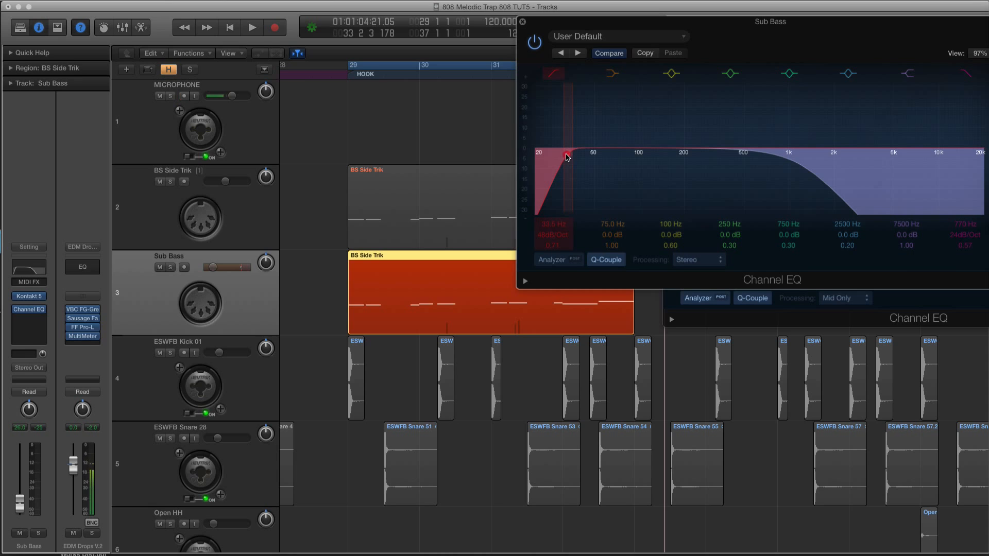
{"action": "left_click_drag", "start_coordinate": [567, 157], "coordinate": [559, 158]}
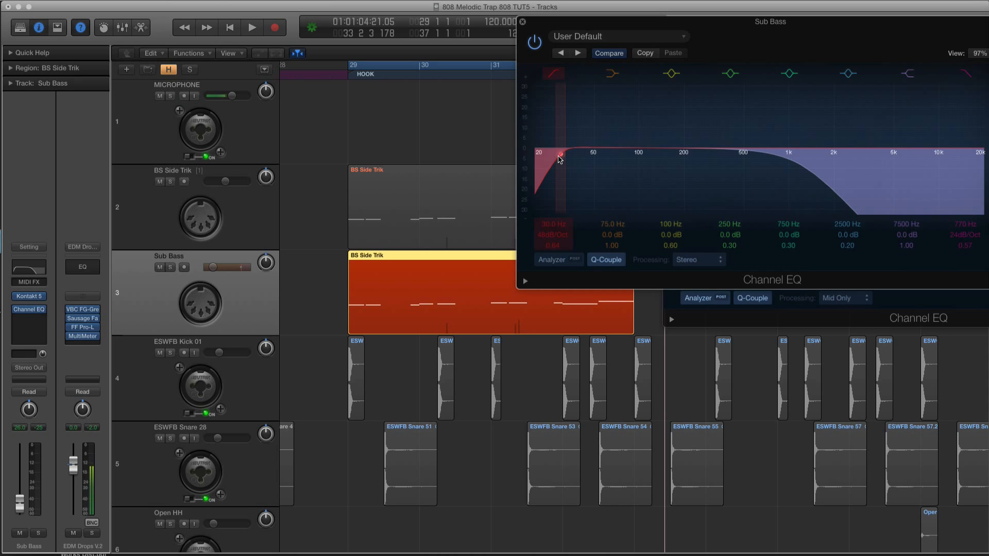
{"action": "left_click", "coordinate": [521, 22]}
Audition the Sub Bass region soloed, then close the BS Side Trik Channel EQ window and turn solo off.
{"action": "key", "text": "space"}
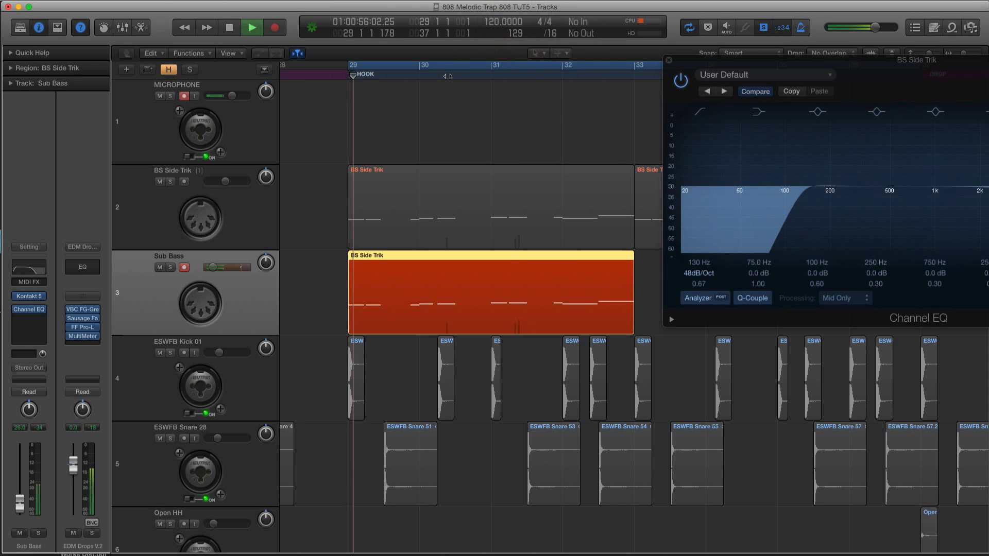
{"action": "key", "text": "space"}
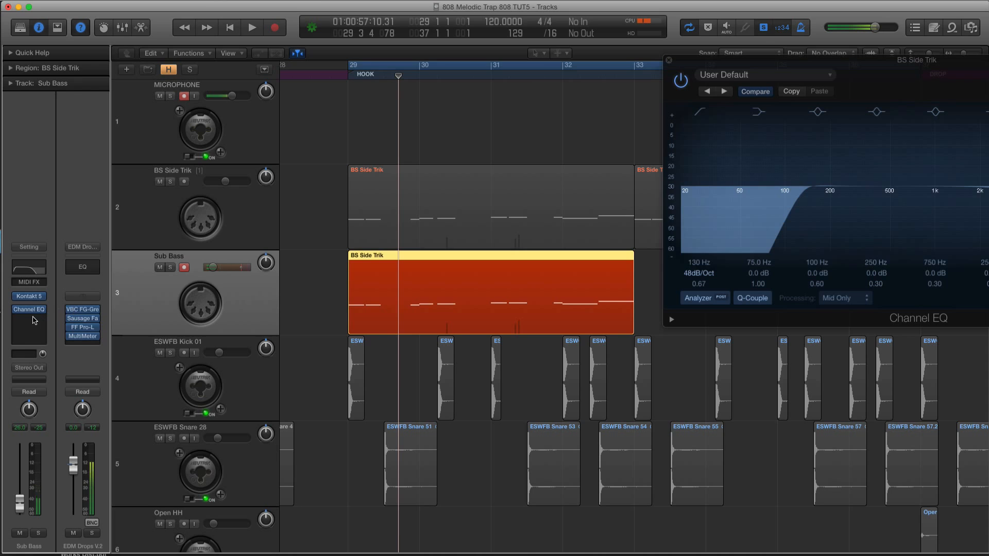
{"action": "left_click", "coordinate": [669, 61]}
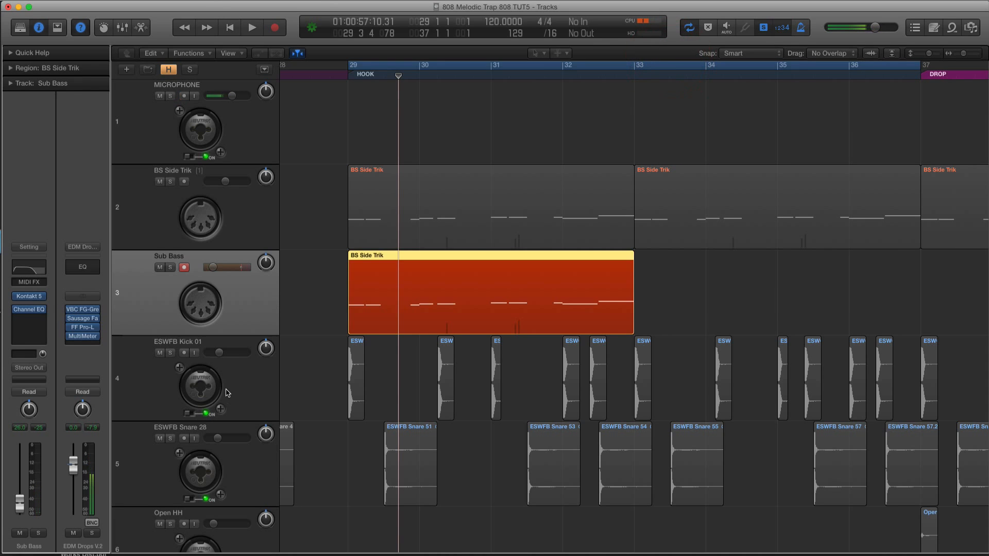
{"action": "key", "text": "super+a"}
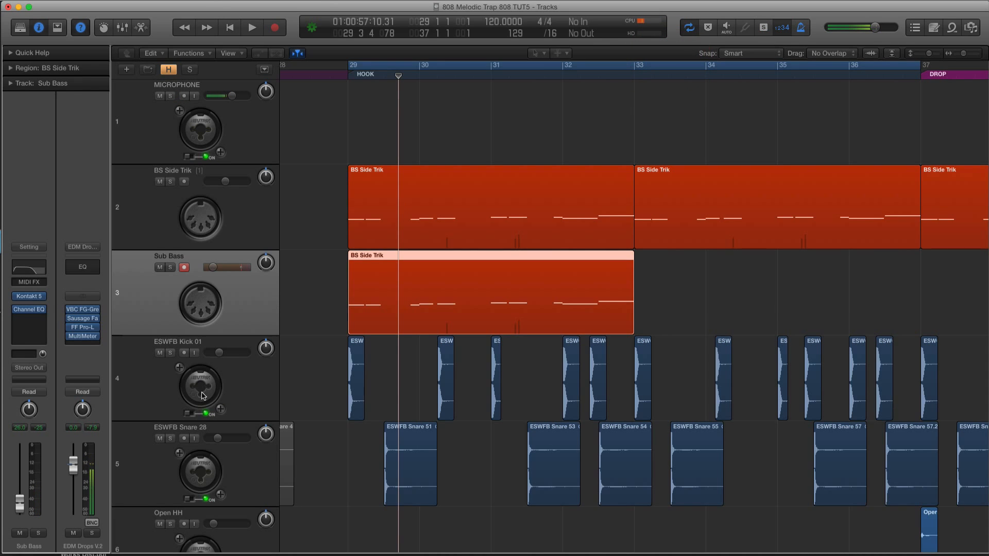
Insert the stereo A1StereoControl plug-in after the Channel EQ on the Sub Bass track and audition the sub soloed.
{"action": "left_click", "coordinate": [32, 322]}
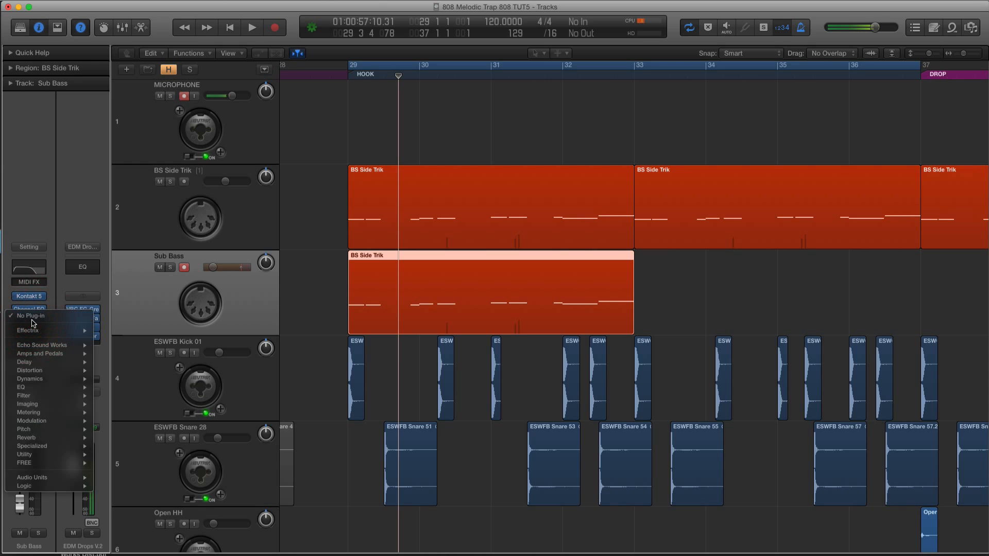
{"action": "mouse_move", "coordinate": [72, 463]}
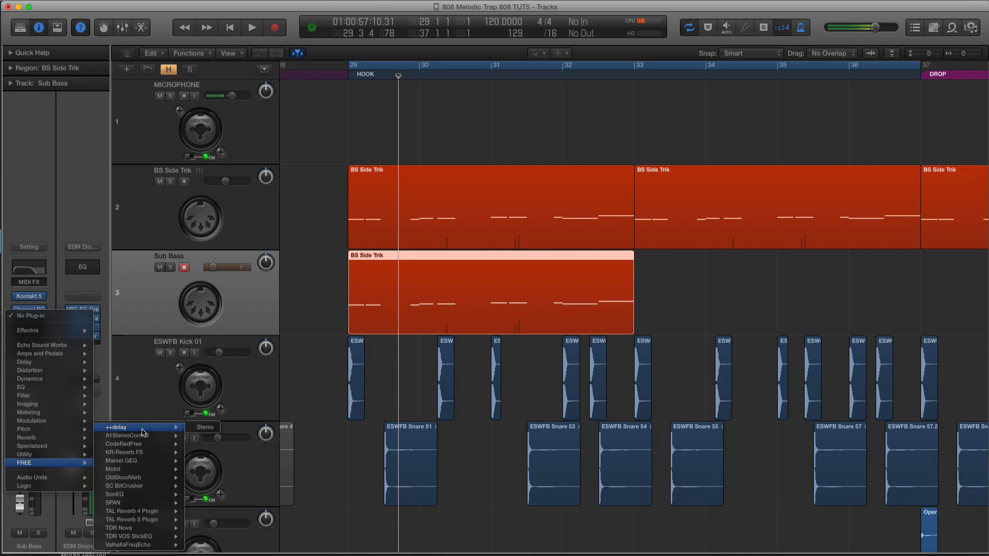
{"action": "mouse_move", "coordinate": [143, 438]}
{"action": "left_click", "coordinate": [191, 436]}
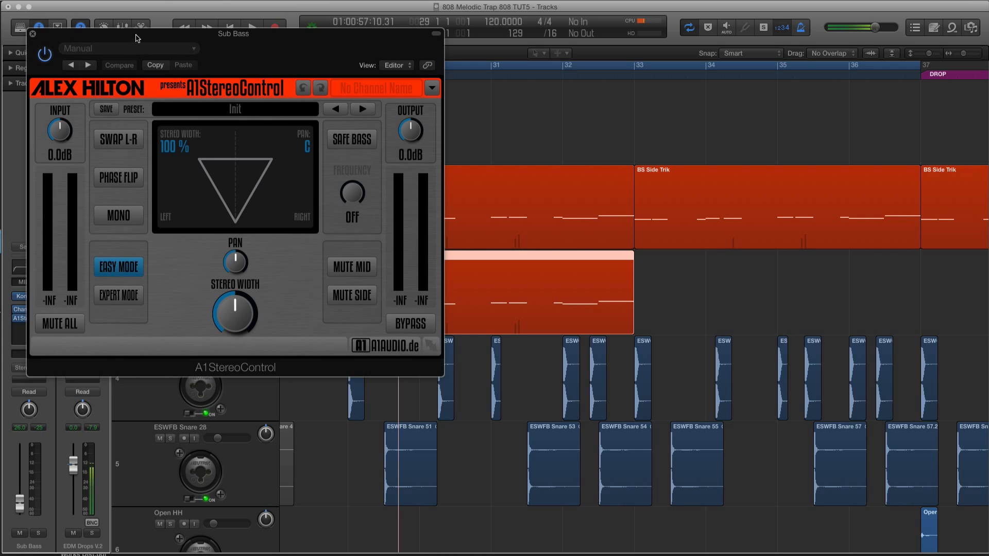
{"action": "left_click_drag", "start_coordinate": [136, 38], "coordinate": [483, 118]}
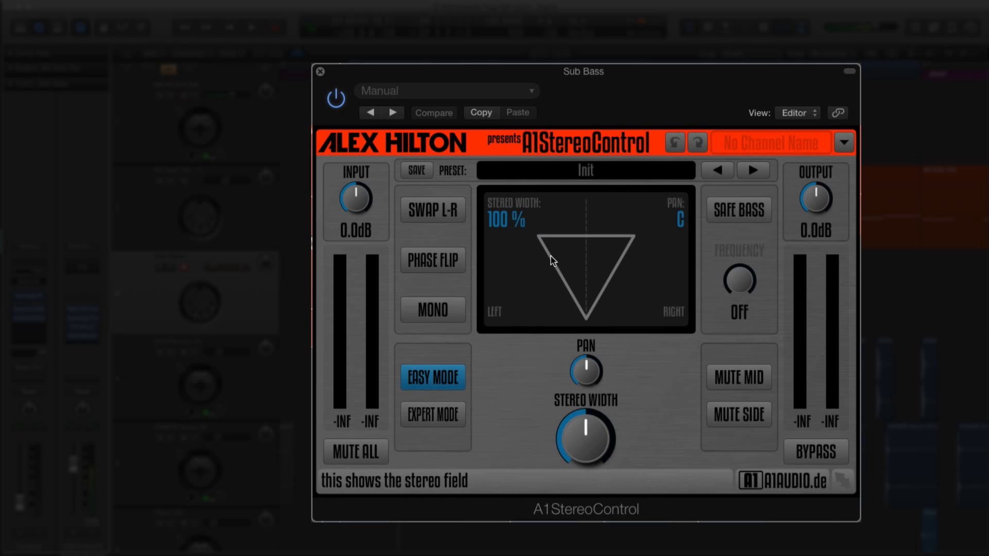
{"action": "left_click", "coordinate": [243, 223]}
{"action": "left_click", "coordinate": [264, 297]}
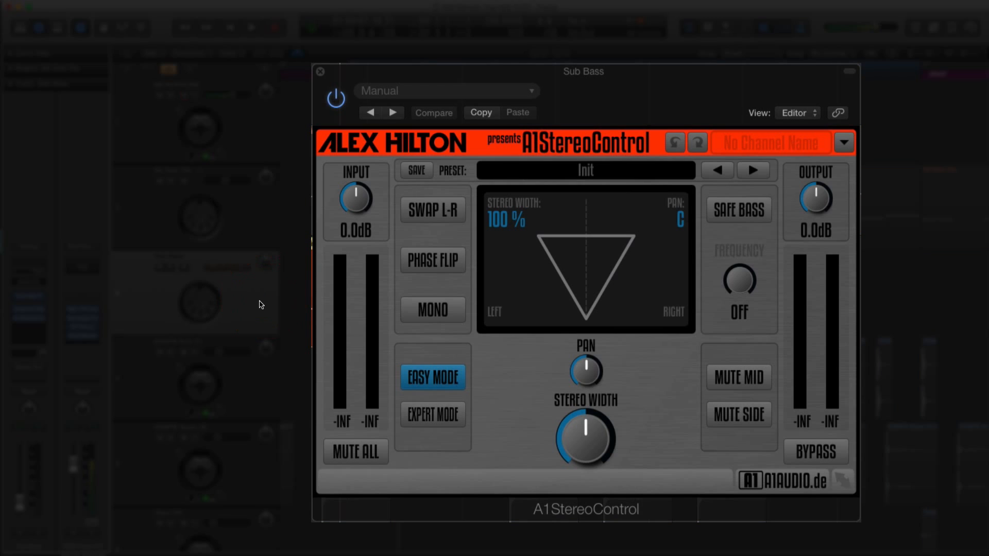
{"action": "key", "text": "space"}
{"action": "key", "text": "space"}
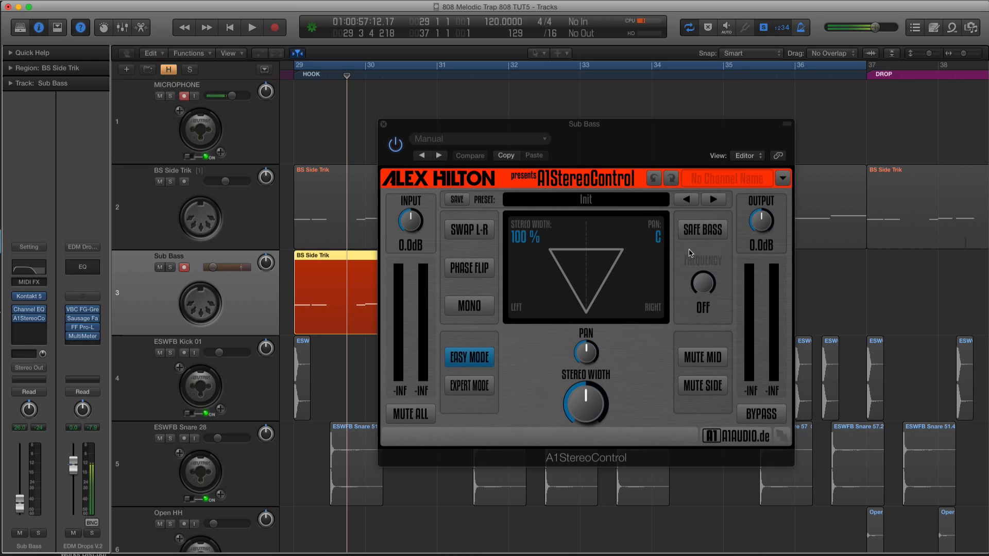
Enable Safe Bass at 130 Hz in the Sub Bass A1StereoControl, matching the BS Side Trik EQ's low cut, and close both plug-in windows.
{"action": "left_click", "coordinate": [702, 231]}
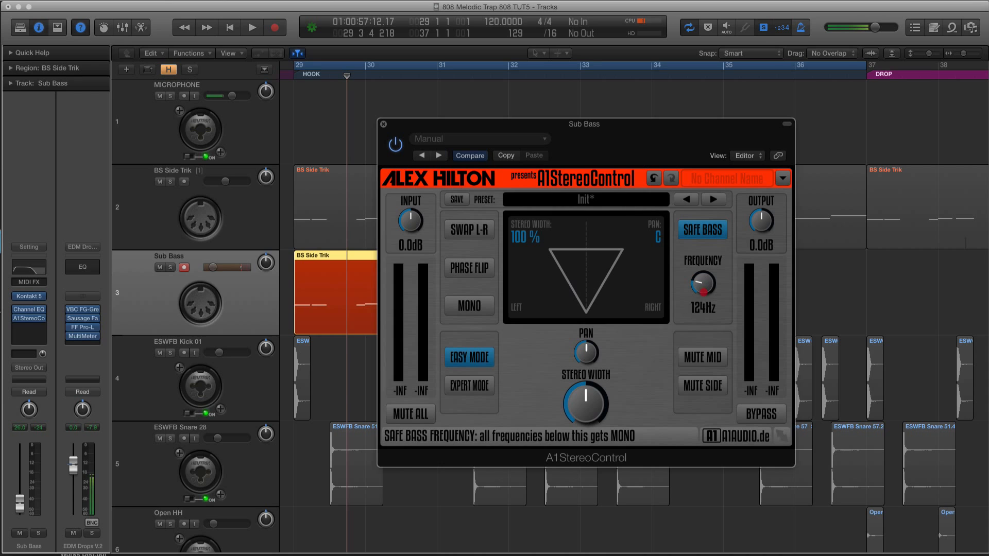
{"action": "left_click", "coordinate": [266, 204]}
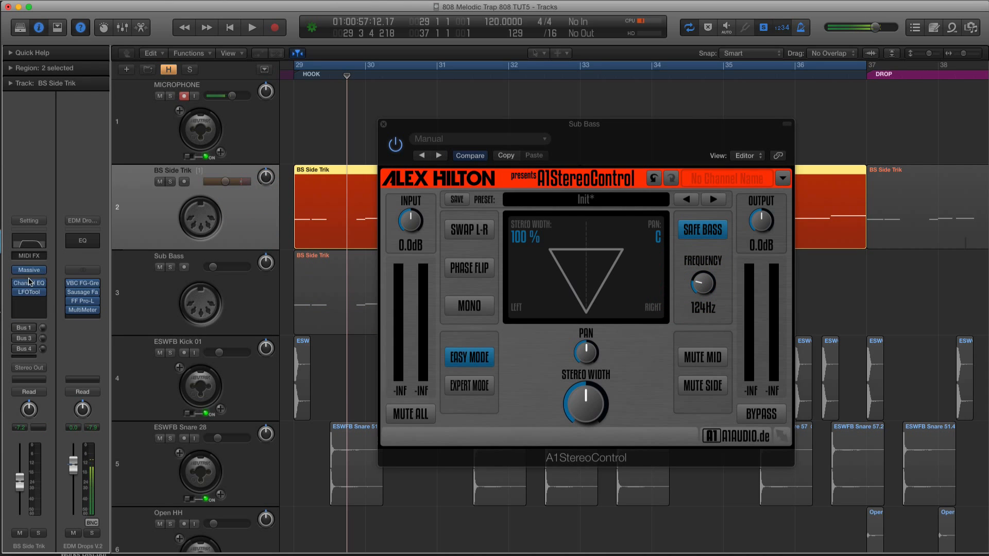
{"action": "left_click", "coordinate": [28, 284]}
{"action": "left_click_drag", "start_coordinate": [690, 75], "coordinate": [359, 70]}
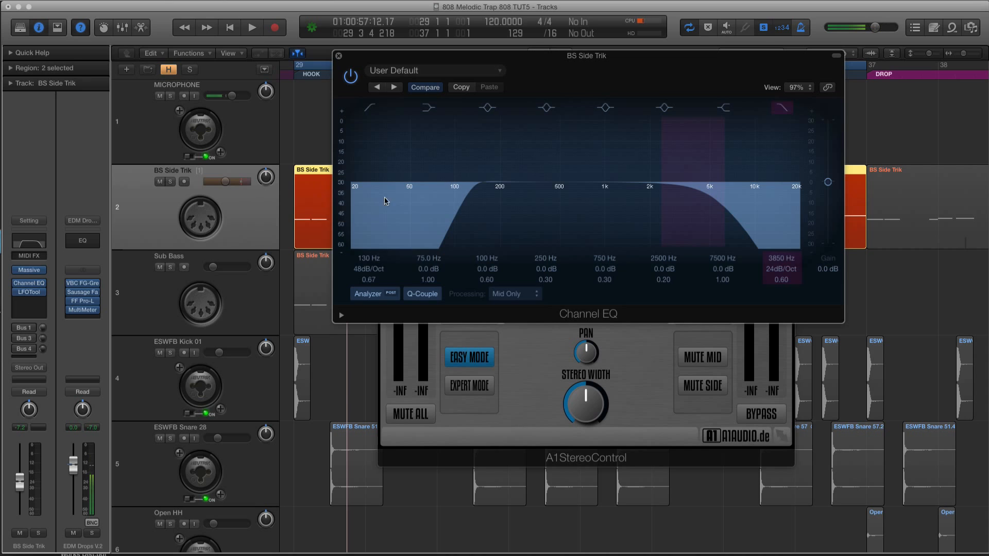
{"action": "left_click_drag", "start_coordinate": [359, 58], "coordinate": [876, 101]}
{"action": "left_click", "coordinate": [707, 286]}
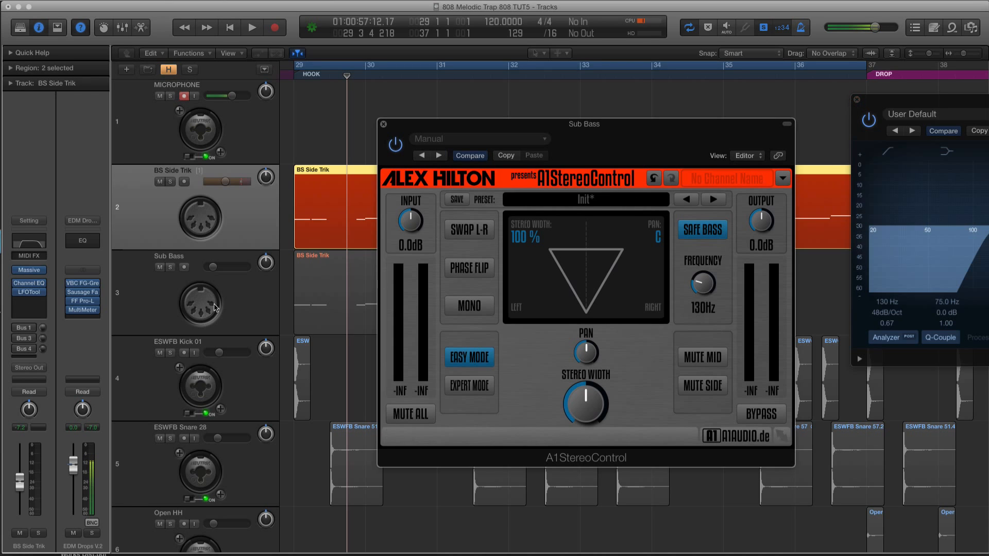
{"action": "left_click", "coordinate": [205, 294]}
{"action": "left_click_drag", "start_coordinate": [919, 100], "coordinate": [604, 100]}
{"action": "left_click", "coordinate": [538, 103]}
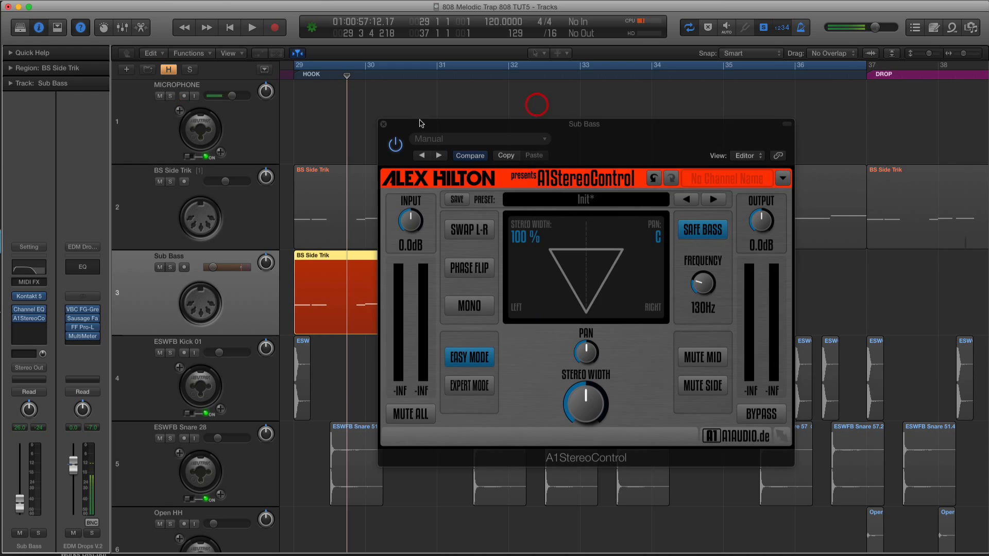
{"action": "left_click", "coordinate": [383, 125]}
Copy the A1StereoControl insert from the Sub Bass channel to the BS Side Trik channel, after LFOTool.
{"action": "left_click", "coordinate": [236, 228]}
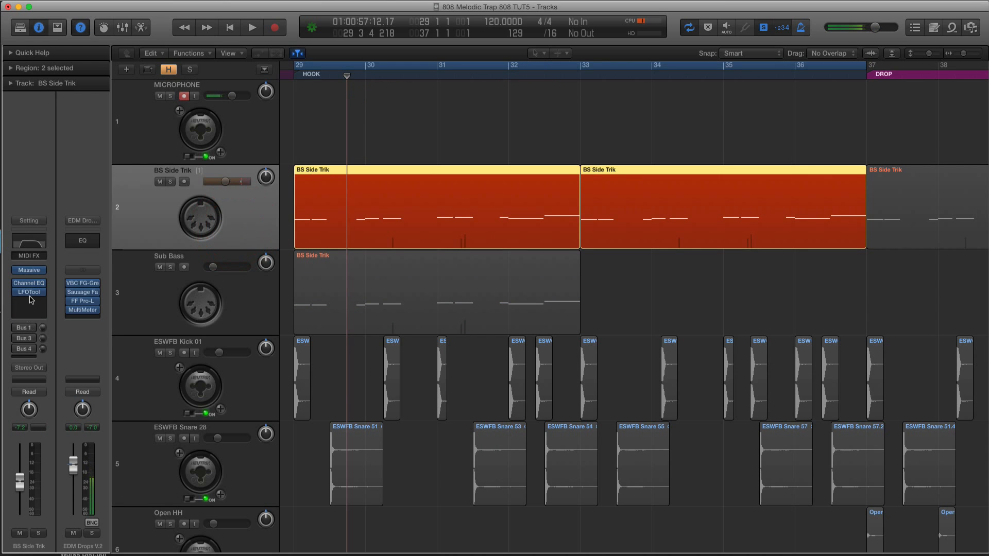
{"action": "scroll", "coordinate": [207, 249], "scroll_direction": "left", "scroll_amount": 1}
{"action": "key", "text": "x"}
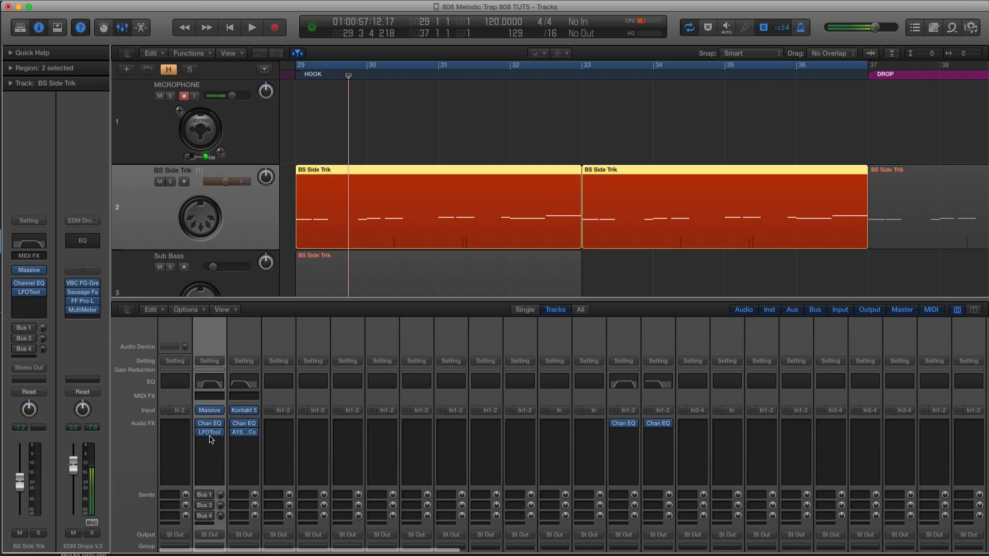
{"action": "left_click", "coordinate": [204, 437]}
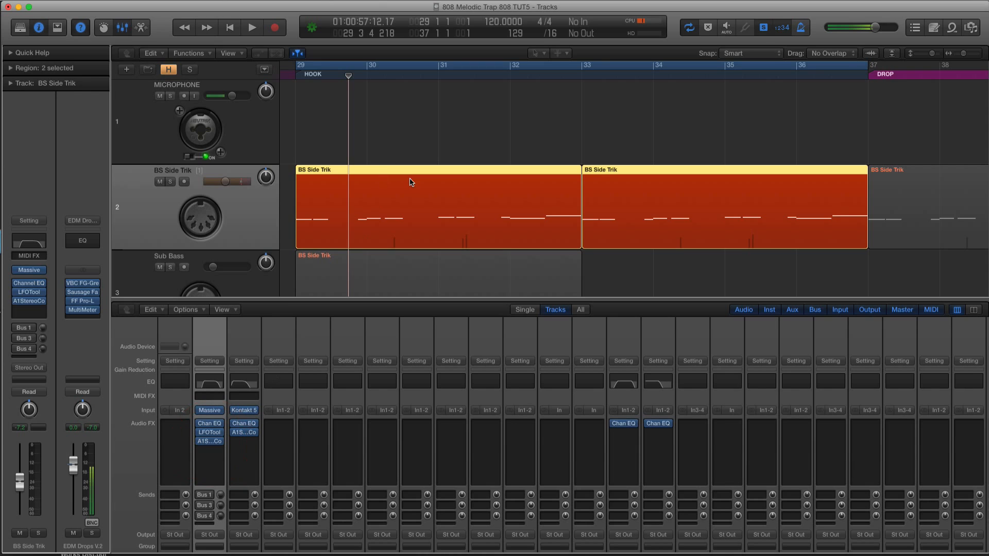
Play the two stacked bass regions at bar 29 soloed and set the Sub Bass volume to -27.0 dB.
{"action": "key", "text": "ctrl+s"}
{"action": "scroll", "coordinate": [412, 183], "scroll_direction": "down", "scroll_amount": 3}
{"action": "left_click_drag", "start_coordinate": [303, 93], "coordinate": [439, 217]}
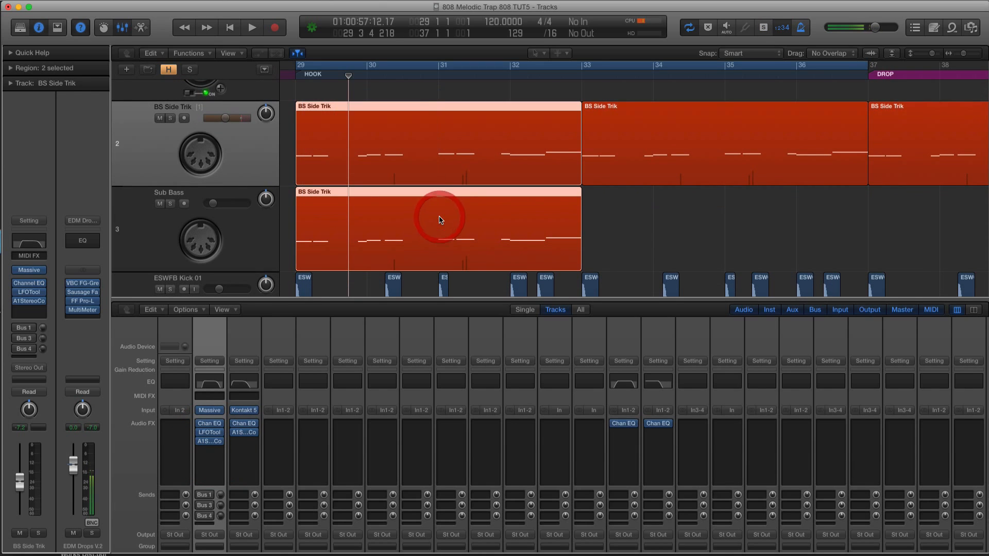
{"action": "key", "text": "ctrl+s"}
{"action": "key", "text": "shift+space"}
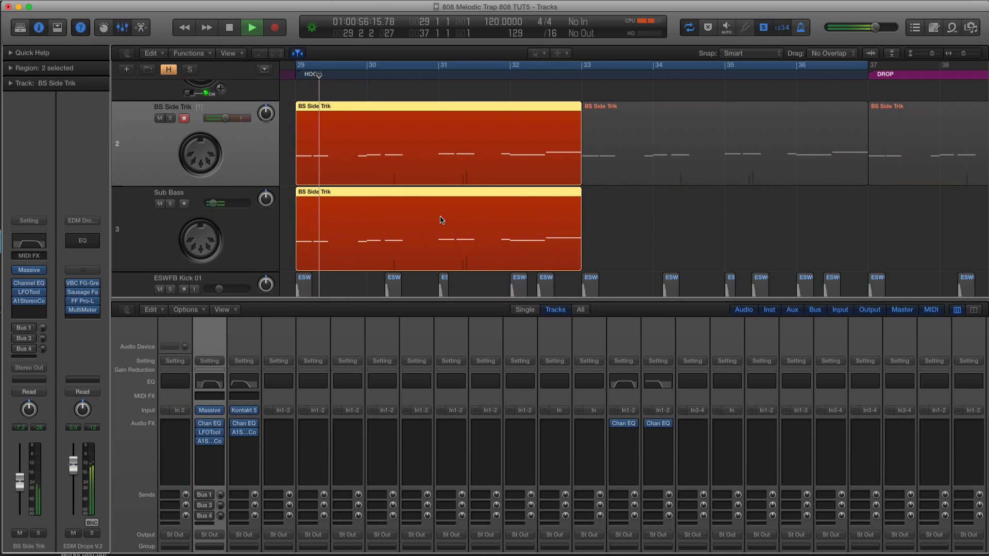
{"action": "left_click_drag", "start_coordinate": [222, 205], "coordinate": [225, 205]}
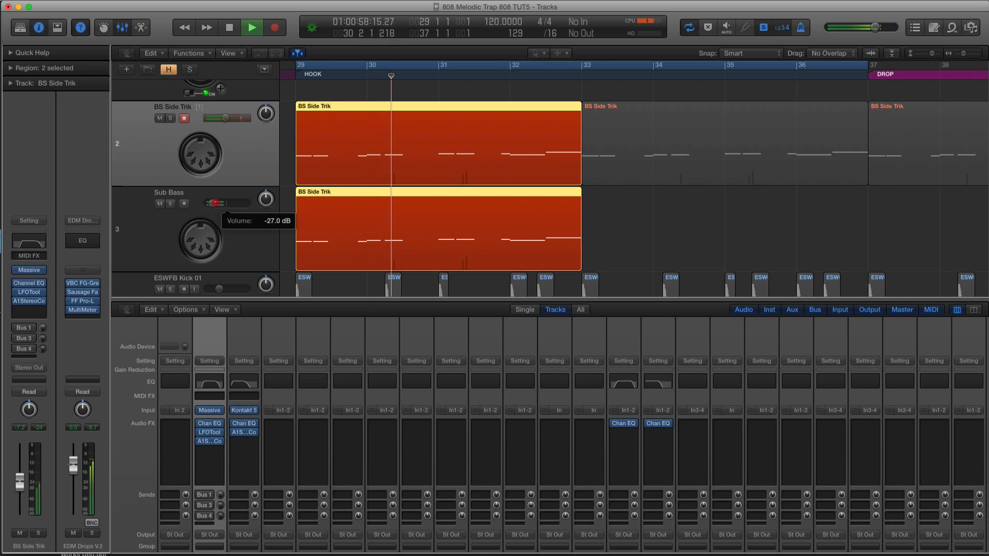
{"action": "key", "text": "space"}
Turn solo off and play the hook from bar 29 with all tracks.
{"action": "key", "text": "ctrl+s"}
{"action": "key", "text": "space"}
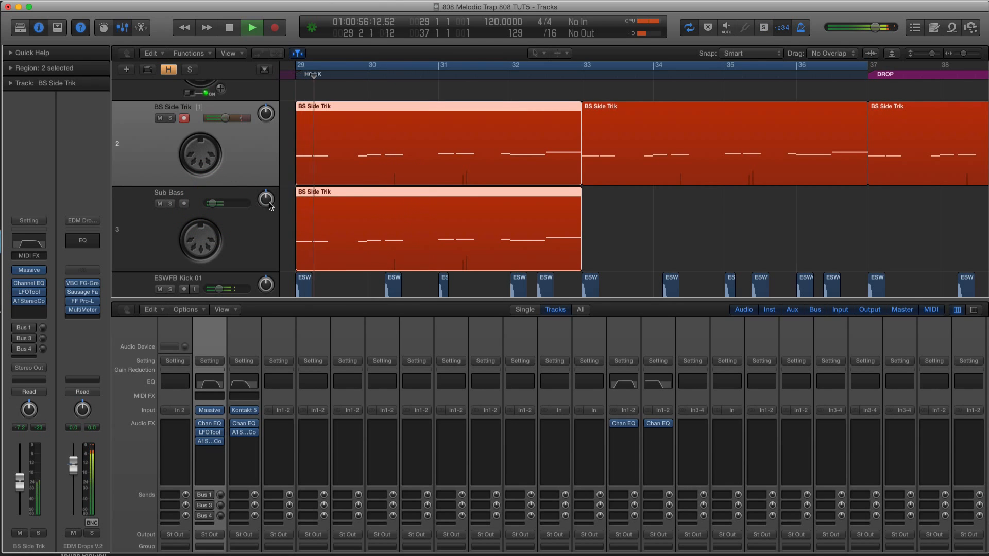
{"action": "key", "text": "super+Right"}
{"action": "key", "text": "super+Right"}
{"action": "scroll", "coordinate": [288, 201], "scroll_direction": "right", "scroll_amount": 1}
Open the Sub Bass track's BS Side Trik region in the Piano Roll.
{"action": "left_click", "coordinate": [237, 222]}
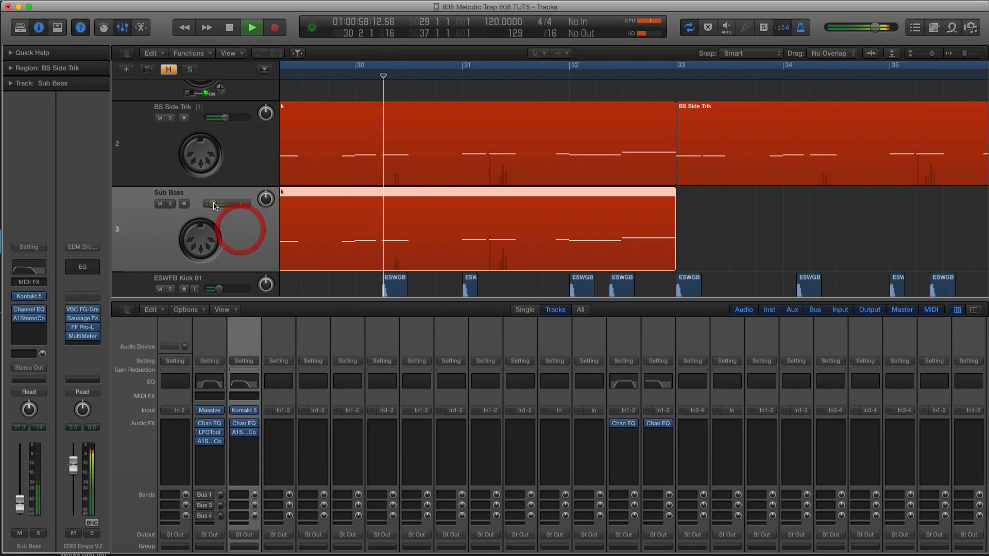
{"action": "left_click", "coordinate": [221, 205]}
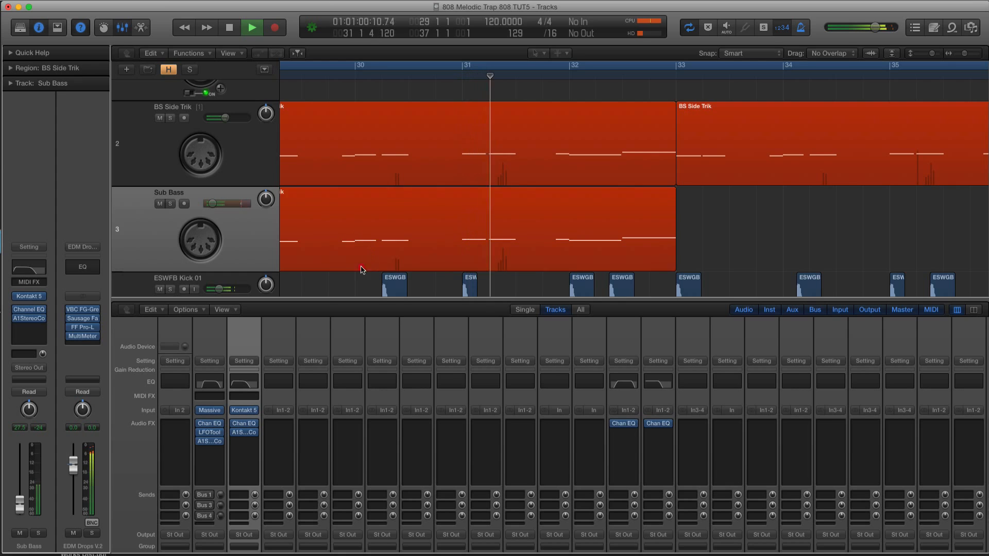
{"action": "double_click", "coordinate": [338, 242]}
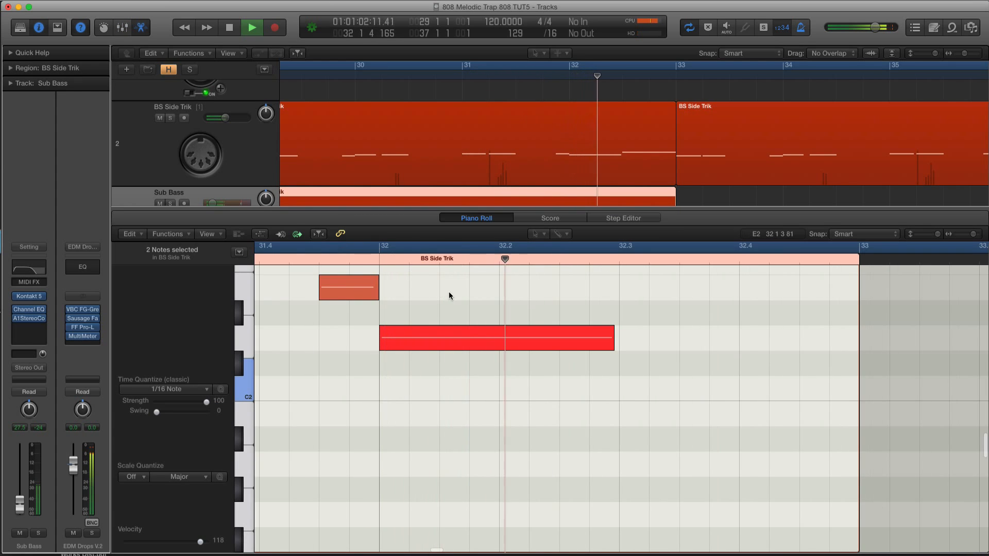
Stop playback and close the Piano Roll.
{"action": "left_click", "coordinate": [437, 161]}
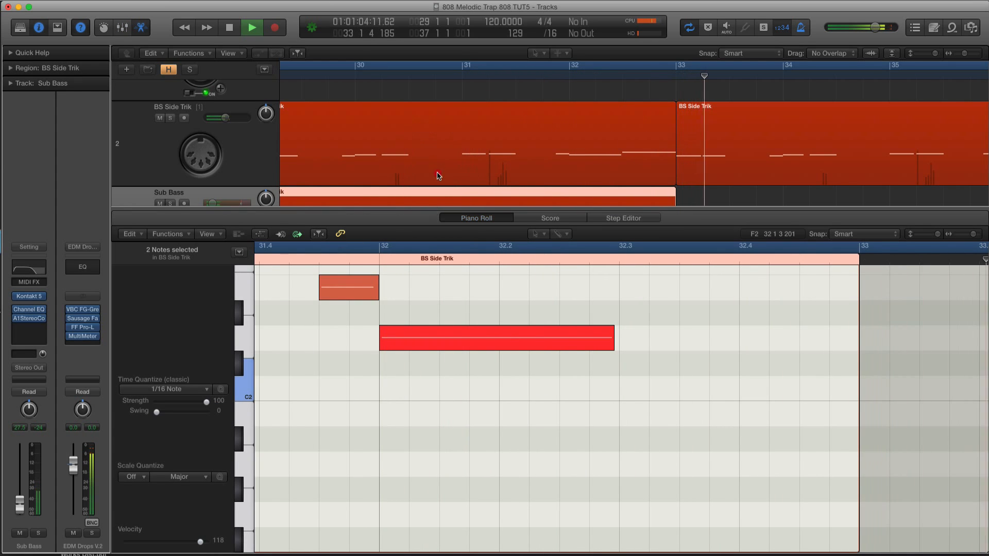
{"action": "key", "text": "space"}
{"action": "left_click", "coordinate": [437, 166]}
{"action": "key", "text": "x"}
{"action": "key", "text": "x"}
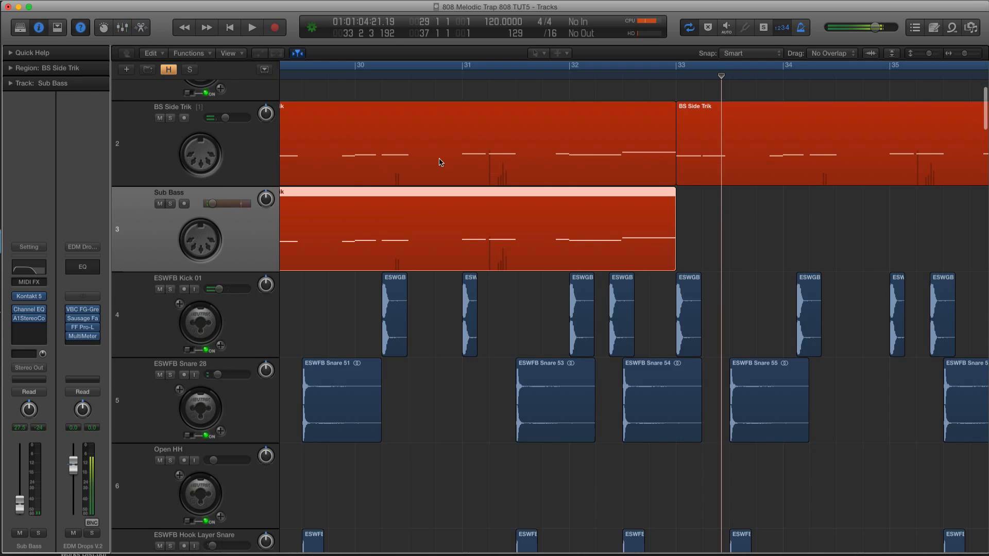
Move the Sub Bass track's BS Side Trik region from bar 29 to bar 33.
{"action": "key", "text": "super+Left"}
{"action": "key", "text": "super+Left"}
{"action": "scroll", "coordinate": [447, 164], "scroll_direction": "left", "scroll_amount": 2}
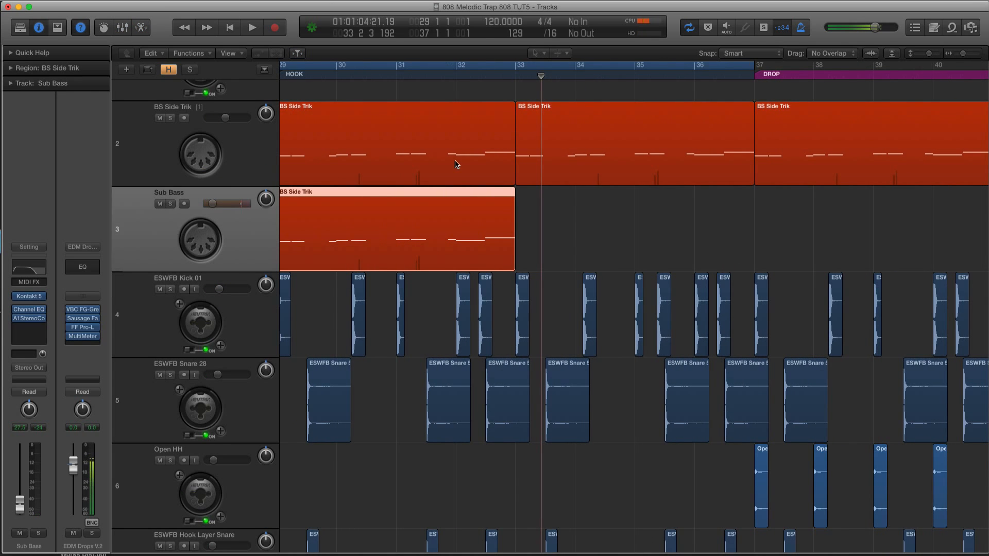
{"action": "scroll", "coordinate": [451, 167], "scroll_direction": "left", "scroll_amount": 8}
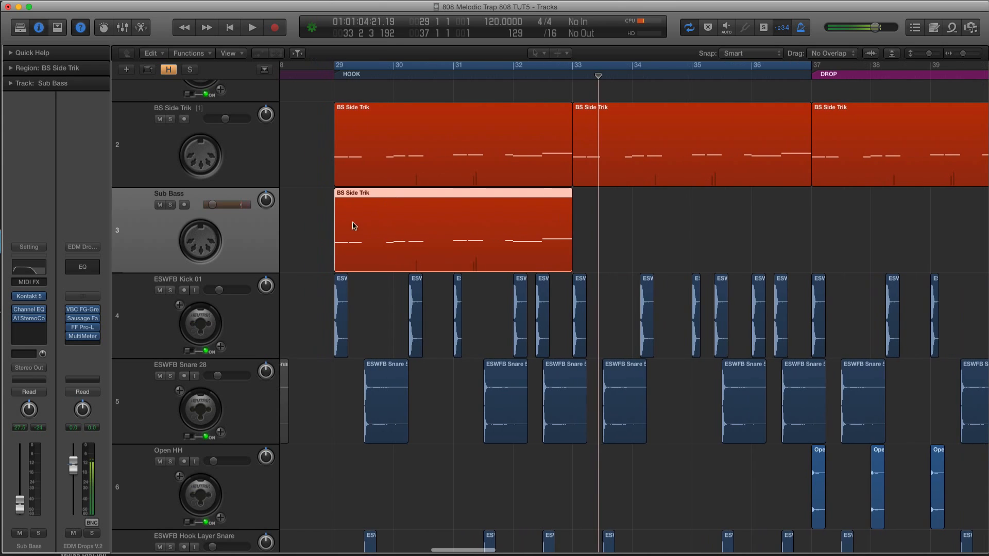
{"action": "left_click_drag", "start_coordinate": [340, 221], "coordinate": [625, 236]}
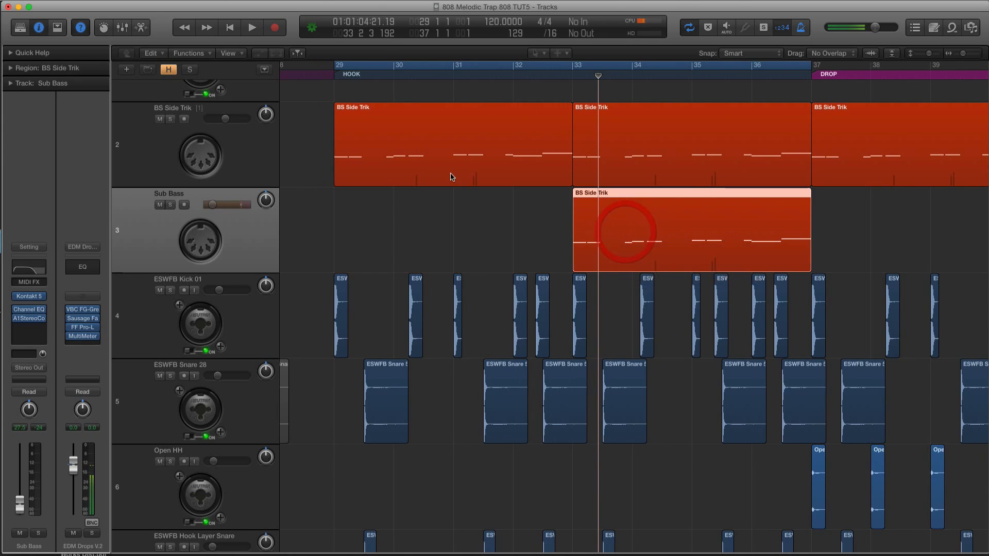
Copy the BS Side Trik track's bar 29 region onto the Sub Bass track at bar 29.
{"action": "left_click", "coordinate": [435, 179]}
{"action": "left_click_drag", "start_coordinate": [434, 184], "coordinate": [431, 214]}
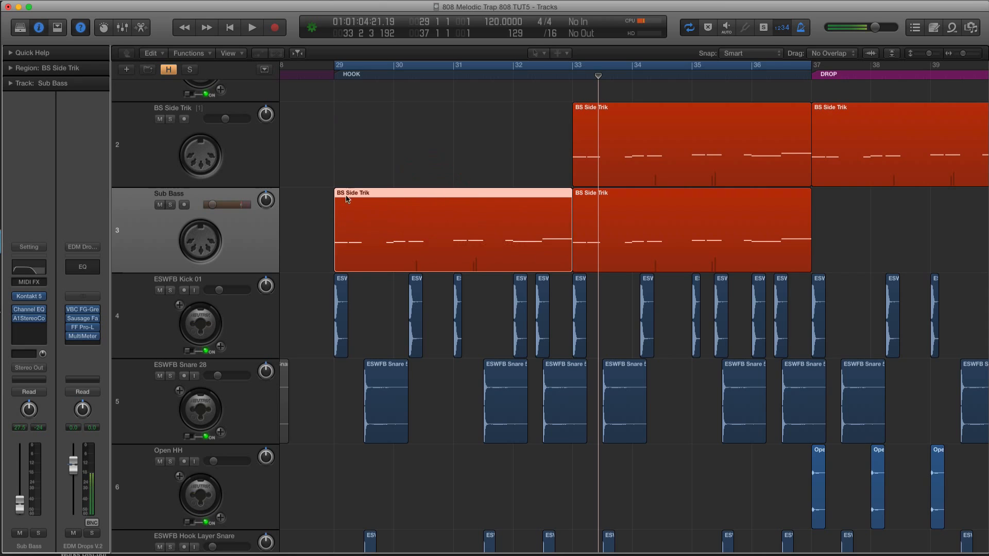
{"action": "left_click_drag", "start_coordinate": [361, 188], "coordinate": [357, 213]}
Solo the Sub Bass region at bar 29 together with the five ESWFB Kick 01 regions in bars 29 to 32.
{"action": "left_click", "coordinate": [333, 219]}
{"action": "key", "text": "ctrl+s"}
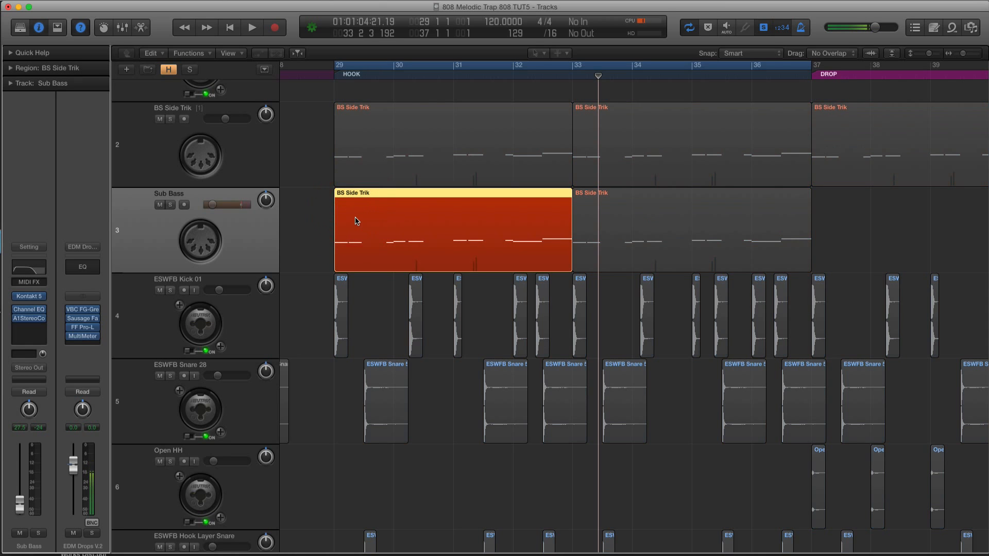
{"action": "left_click_drag", "start_coordinate": [309, 298], "coordinate": [556, 300]}
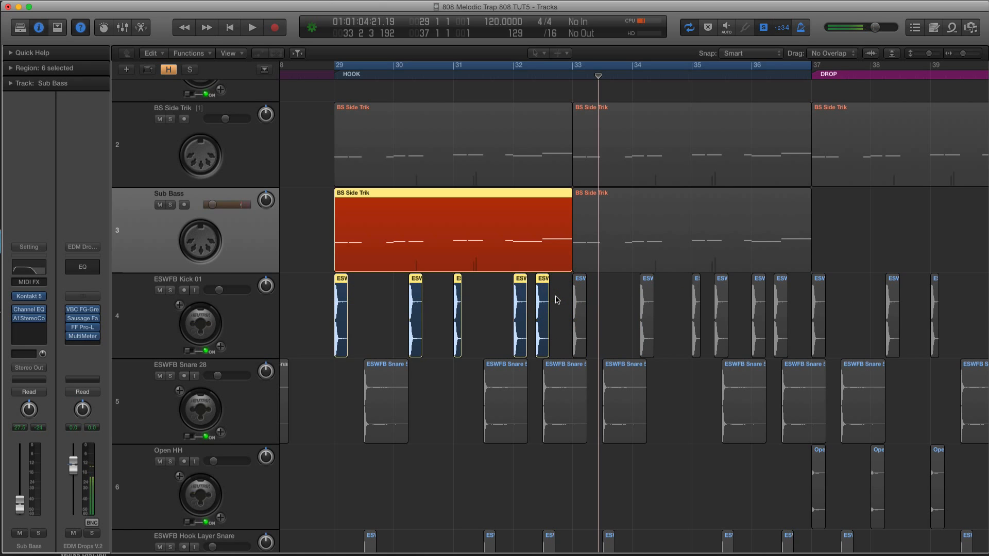
Open the Sub Bass region in the Piano Roll and delete the extra note within bar 29.
{"action": "key", "text": "p"}
{"action": "left_click_drag", "start_coordinate": [455, 362], "coordinate": [448, 467]}
{"action": "key", "text": "Delete"}
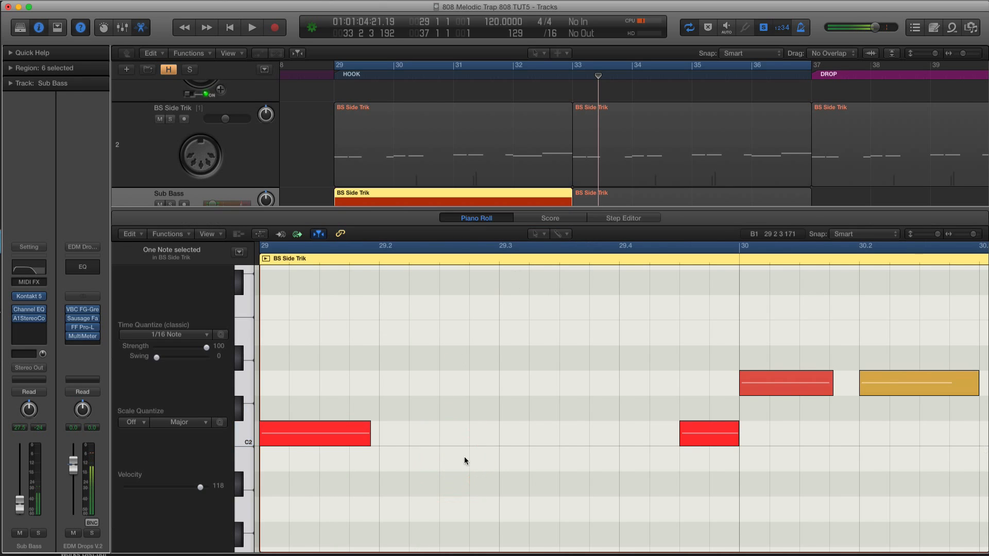
Check the bass notes against the kicks around bar 30 and delete the C2 note just before bar 30.
{"action": "scroll", "coordinate": [468, 448], "scroll_direction": "left", "scroll_amount": 2}
{"action": "scroll", "coordinate": [407, 183], "scroll_direction": "down", "scroll_amount": 5}
{"action": "scroll", "coordinate": [407, 183], "scroll_direction": "left", "scroll_amount": 2}
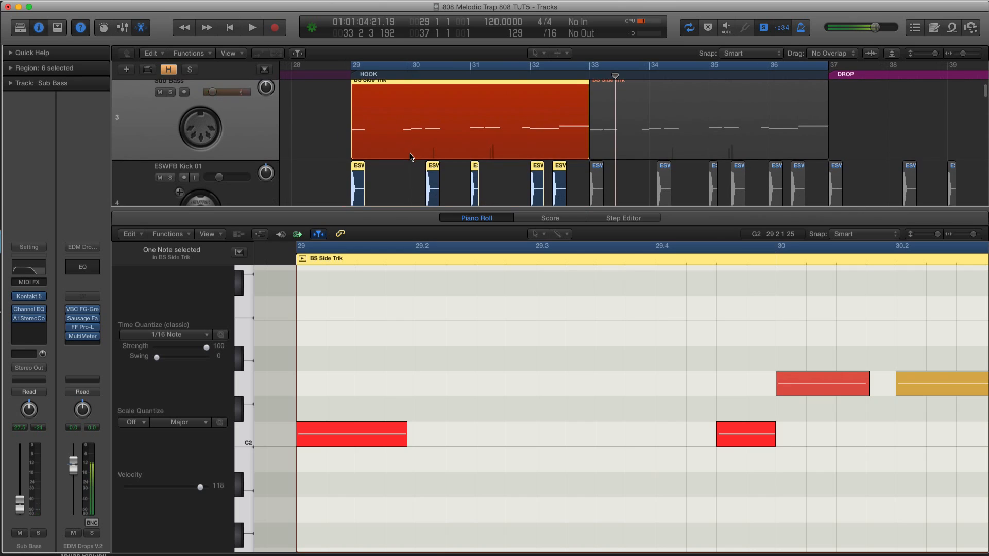
{"action": "left_click", "coordinate": [415, 71]}
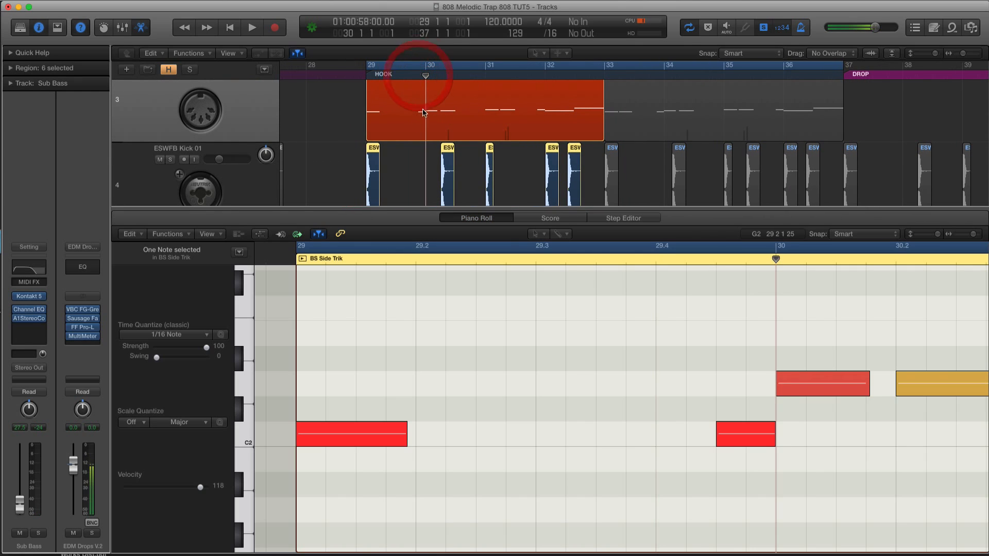
{"action": "left_click", "coordinate": [760, 439]}
{"action": "key", "text": "Delete"}
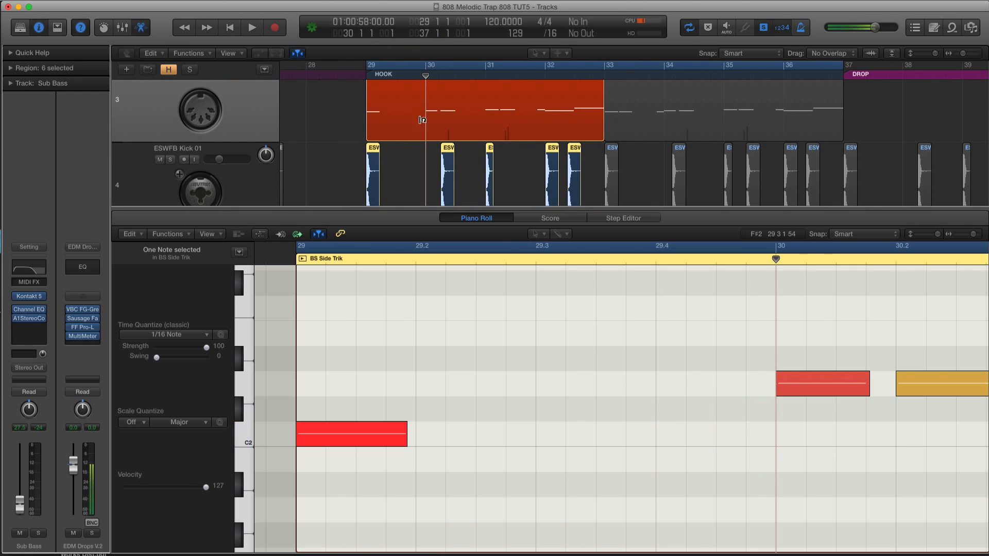
Compare the notes with the kick at 30.2 and delete the Sub Bass note at the start of bar 30.
{"action": "scroll", "coordinate": [522, 145], "scroll_direction": "up", "scroll_amount": 5}
{"action": "scroll", "coordinate": [424, 140], "scroll_direction": "down", "scroll_amount": 5}
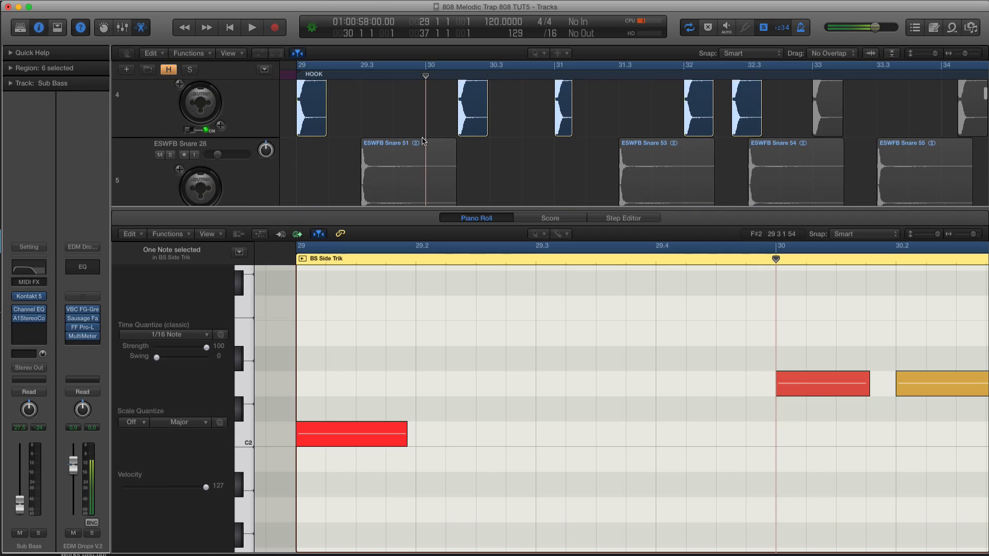
{"action": "scroll", "coordinate": [424, 140], "scroll_direction": "up", "scroll_amount": 3}
{"action": "scroll", "coordinate": [423, 140], "scroll_direction": "up", "scroll_amount": 3}
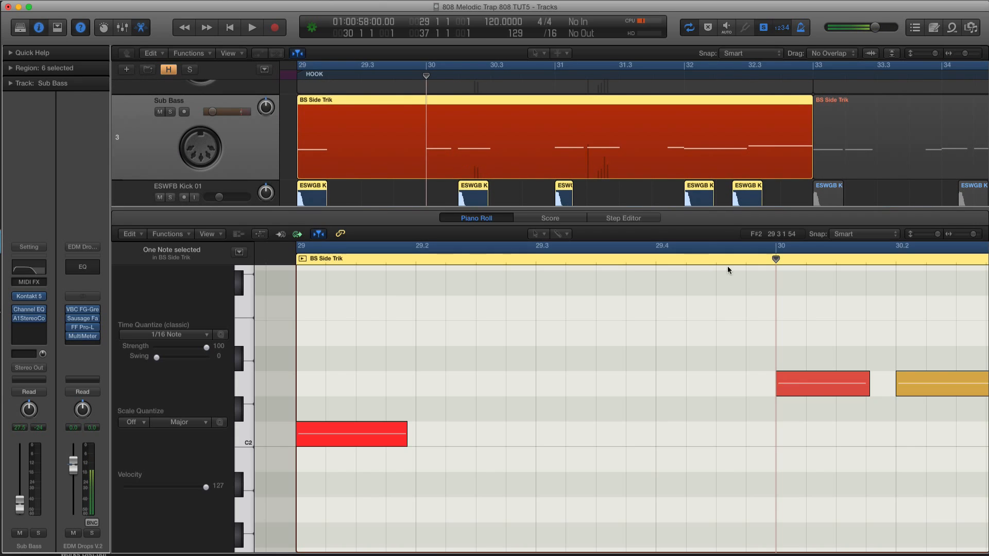
{"action": "left_click", "coordinate": [456, 76]}
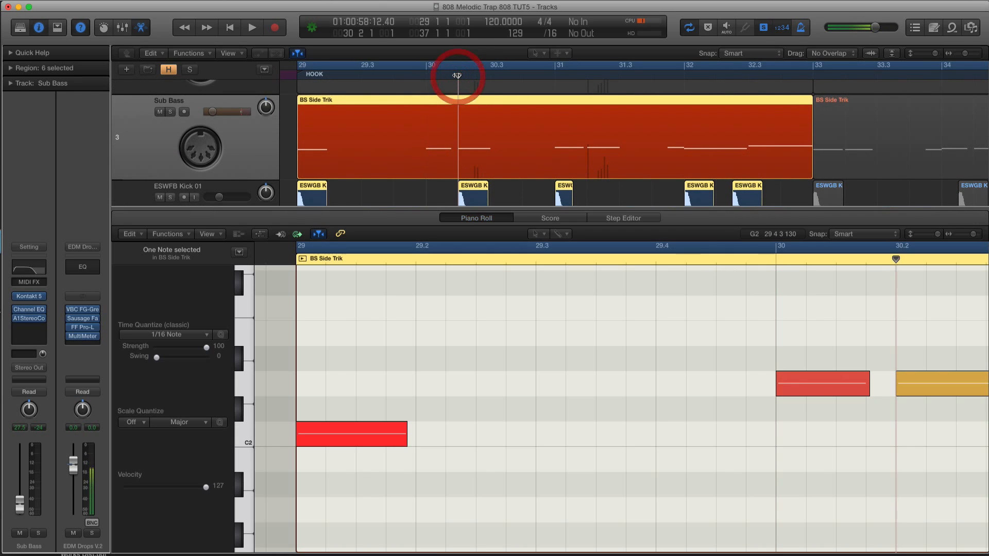
{"action": "scroll", "coordinate": [748, 327], "scroll_direction": "right", "scroll_amount": 2}
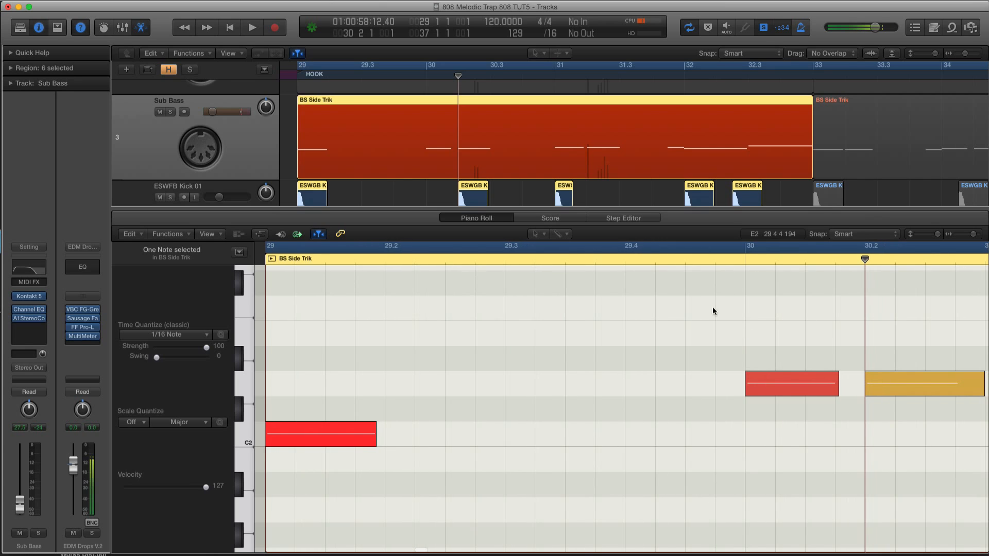
{"action": "left_click", "coordinate": [800, 396]}
{"action": "key", "text": "Delete"}
Play the soloed regions and delete the Sub Bass notes at 31.2 and just before bar 32.
{"action": "key", "text": "space"}
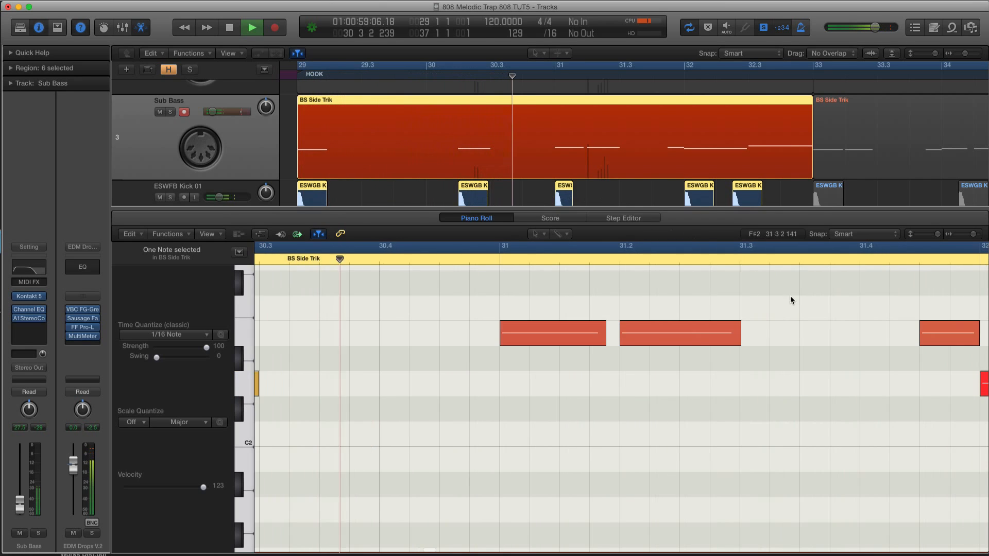
{"action": "left_click", "coordinate": [680, 344]}
{"action": "key", "text": "Delete"}
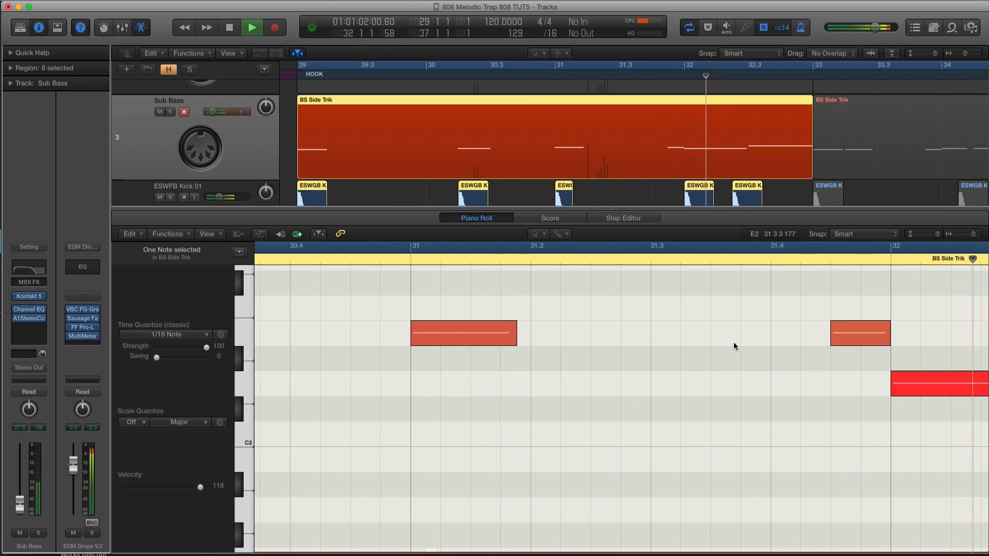
{"action": "left_click", "coordinate": [843, 326]}
{"action": "key", "text": "Delete"}
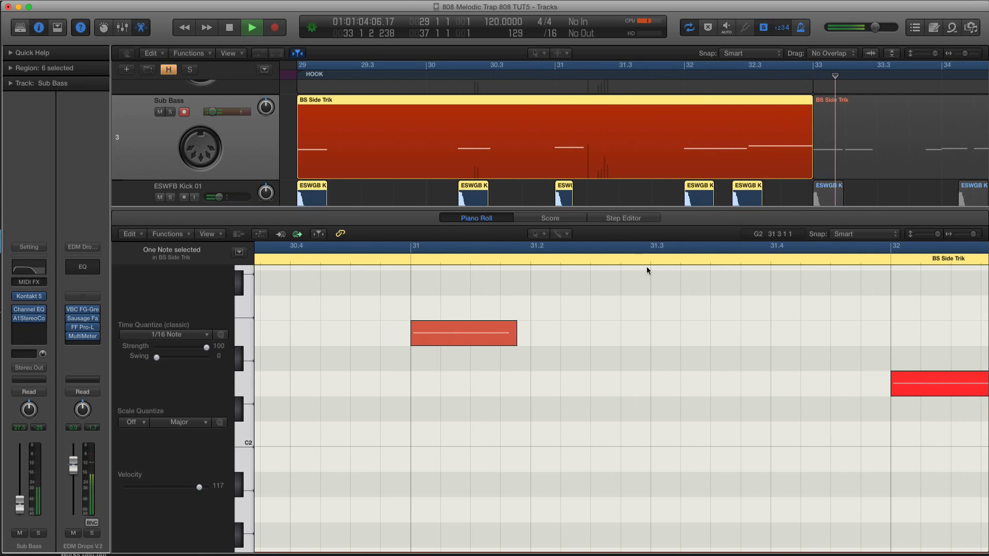
Turn solo off and play the hook from bar 29 with the thinned-out Sub Bass region.
{"action": "key", "text": "space"}
{"action": "left_click", "coordinate": [426, 173]}
{"action": "key", "text": "space"}
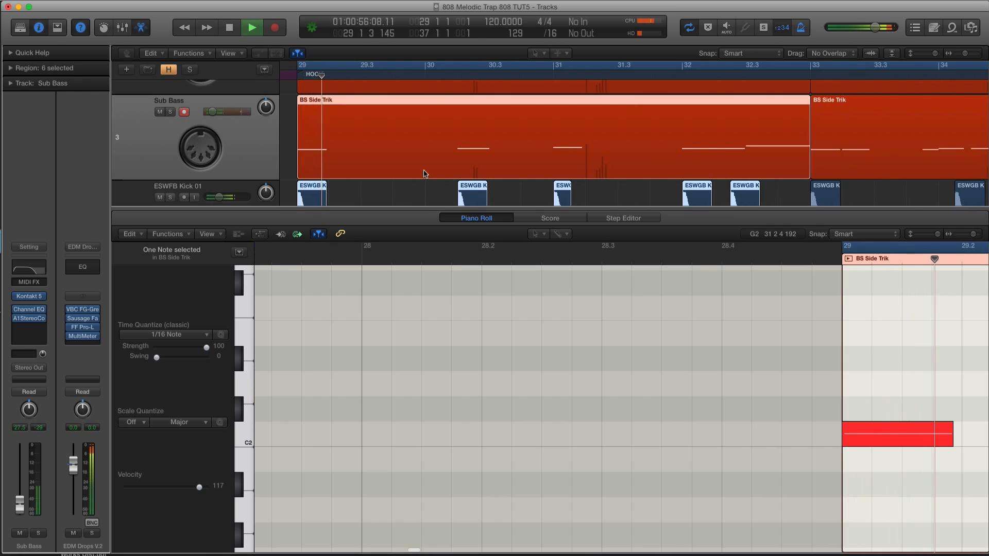
{"action": "key", "text": "super+Left"}
{"action": "left_click", "coordinate": [343, 151]}
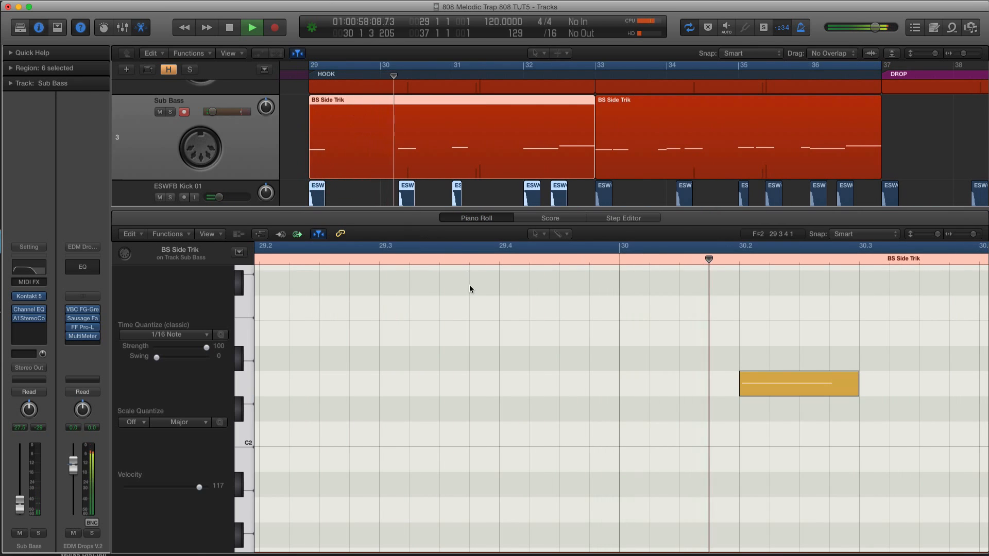
{"action": "scroll", "coordinate": [466, 291], "scroll_direction": "up", "scroll_amount": 5}
{"action": "scroll", "coordinate": [316, 180], "scroll_direction": "up", "scroll_amount": 5}
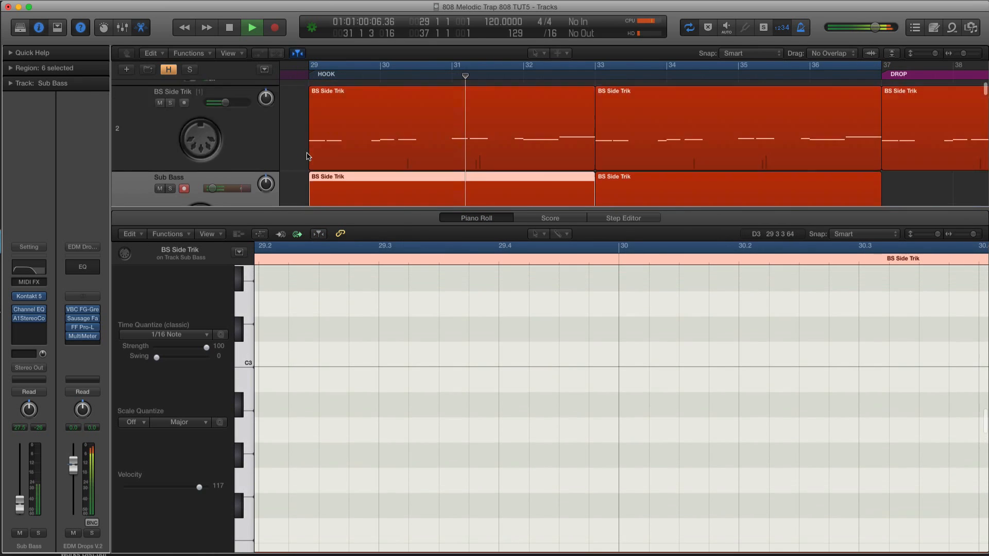
Show the Mixer, stop playback and replace the Sub Bass region at bar 33 with a copy of the bar 29 region.
{"action": "key", "text": "x"}
{"action": "scroll", "coordinate": [317, 182], "scroll_direction": "down", "scroll_amount": 2}
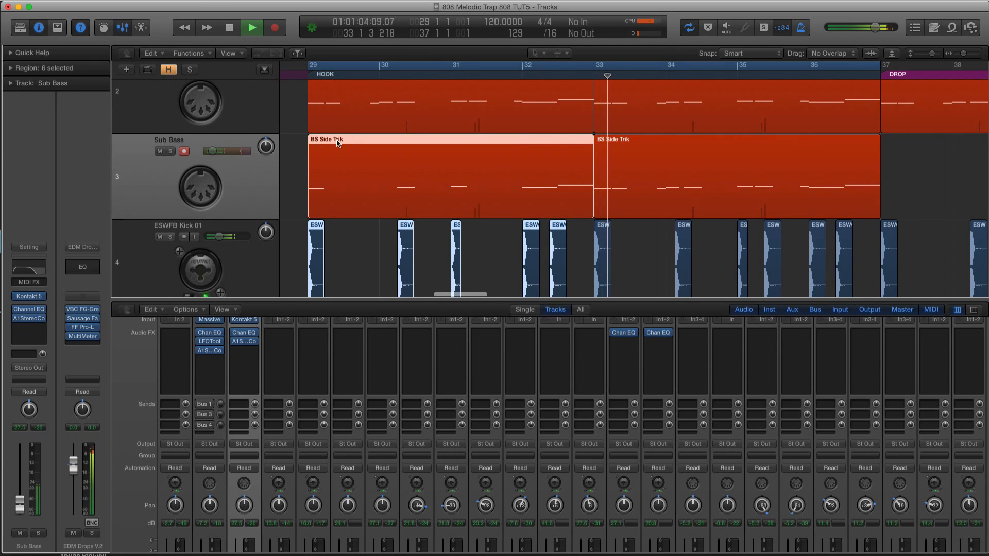
{"action": "left_click", "coordinate": [675, 184]}
{"action": "key", "text": "space"}
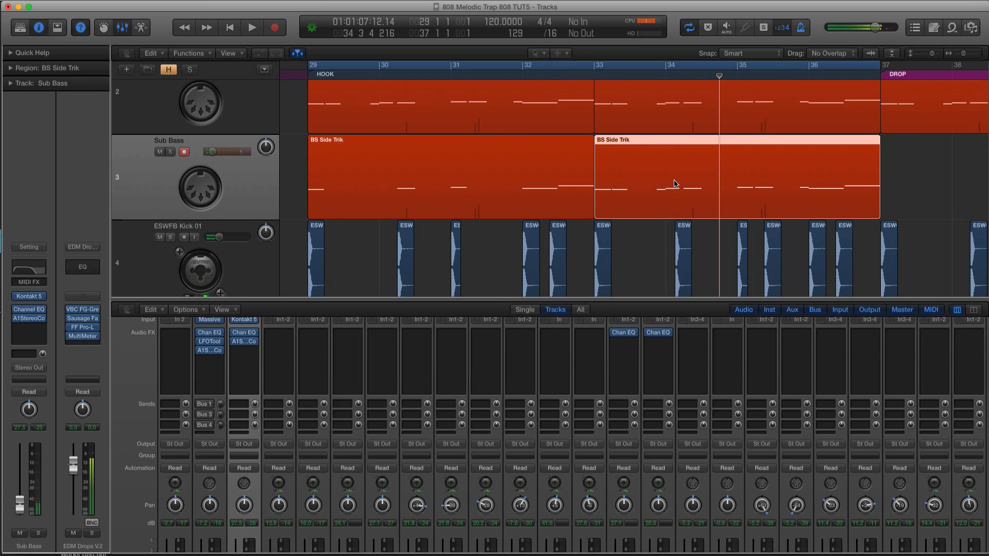
{"action": "key", "text": "Delete"}
{"action": "left_click_drag", "start_coordinate": [381, 155], "coordinate": [666, 157]}
Solo the BS Side Trik track's two hook regions and play them briefly from bar 29.
{"action": "key", "text": "super+Left"}
{"action": "left_click", "coordinate": [450, 111]}
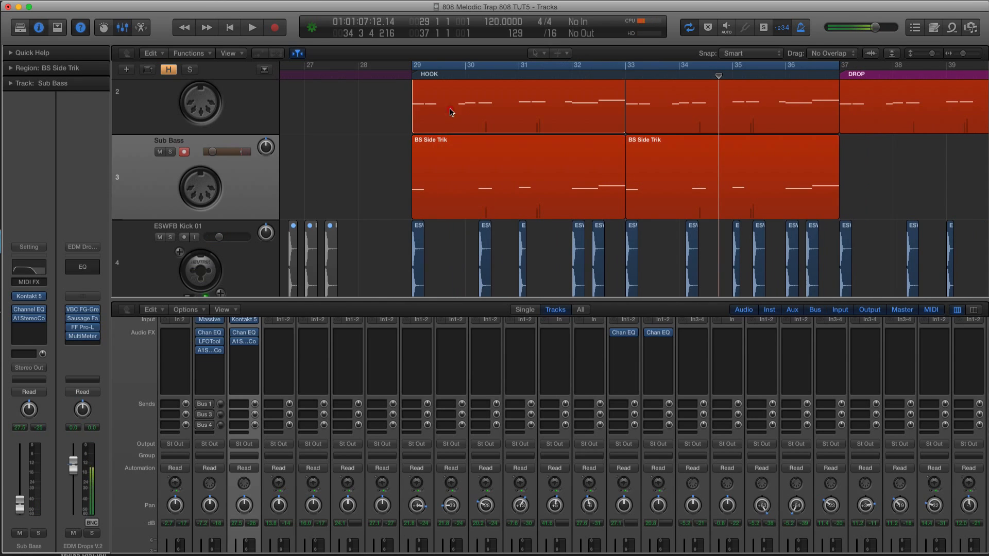
{"action": "left_click", "coordinate": [267, 105]}
{"action": "key", "text": "ctrl+s"}
{"action": "key", "text": "space"}
{"action": "key", "text": "space"}
Lower the low-cut frequency in the BS Side Trik track's Channel EQ to about 98 Hz and play the hook with solo off.
{"action": "left_click", "coordinate": [26, 284]}
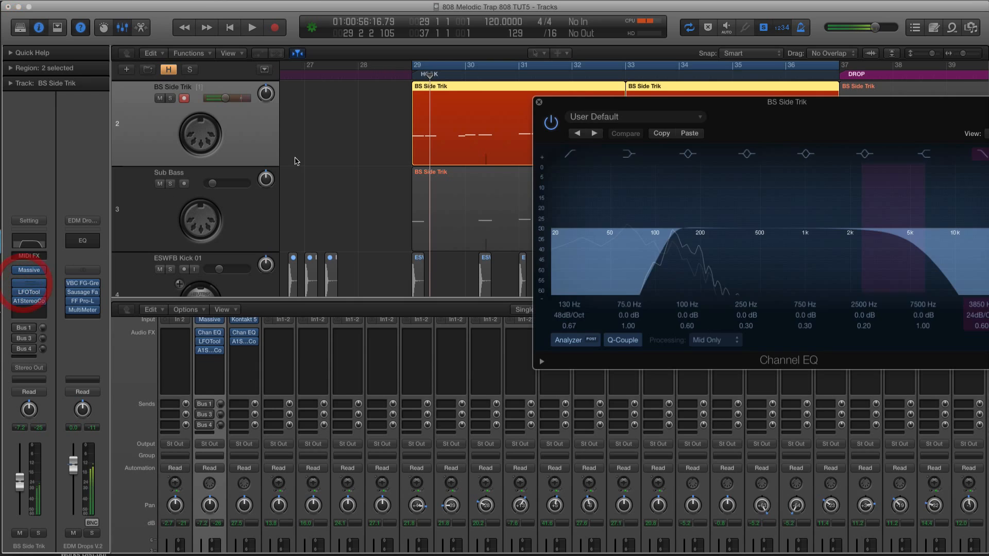
{"action": "left_click_drag", "start_coordinate": [676, 238], "coordinate": [660, 253]}
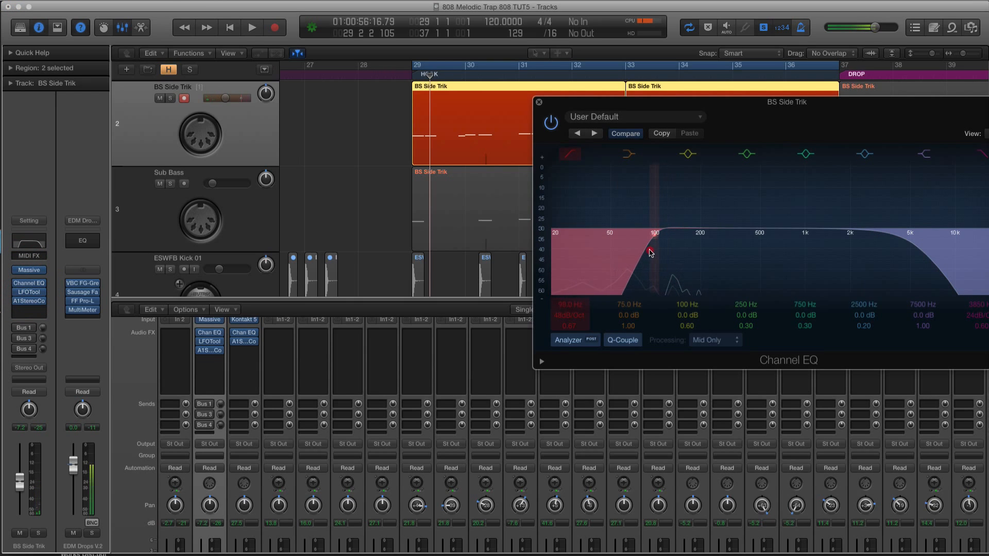
{"action": "key", "text": "space"}
{"action": "left_click", "coordinate": [539, 102]}
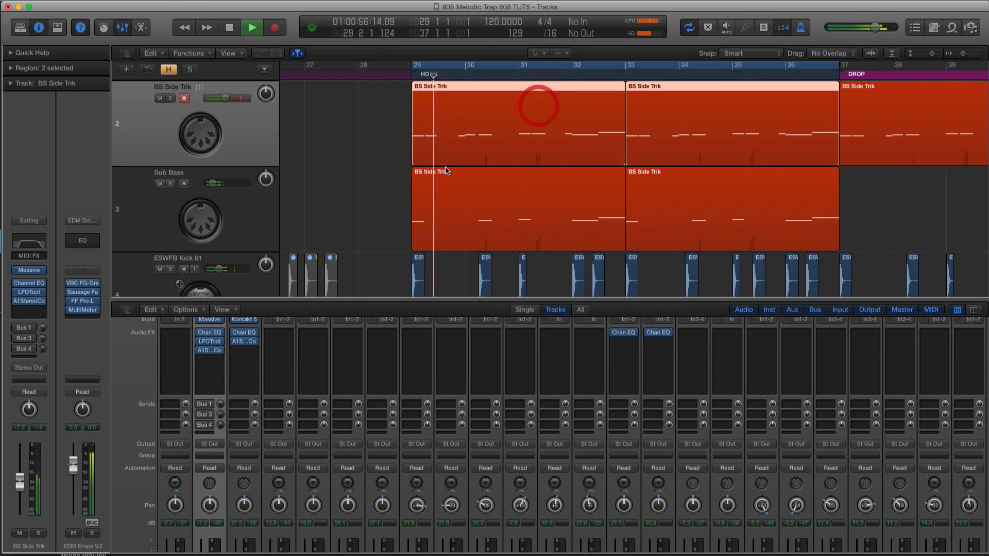
Open the Sub Bass track's bar 29 region in the Piano Roll and stop playback.
{"action": "left_click", "coordinate": [235, 225]}
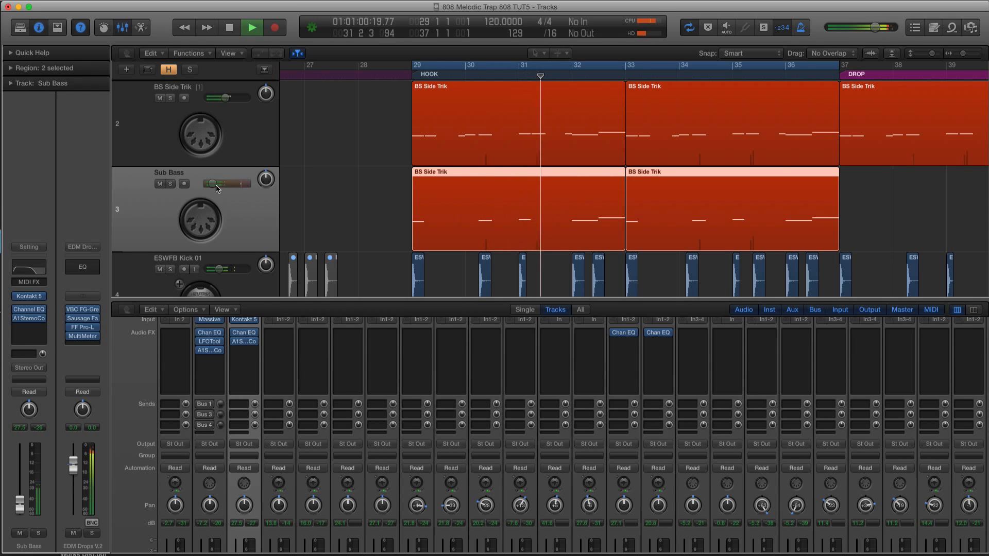
{"action": "left_click", "coordinate": [340, 204]}
{"action": "left_click", "coordinate": [435, 215]}
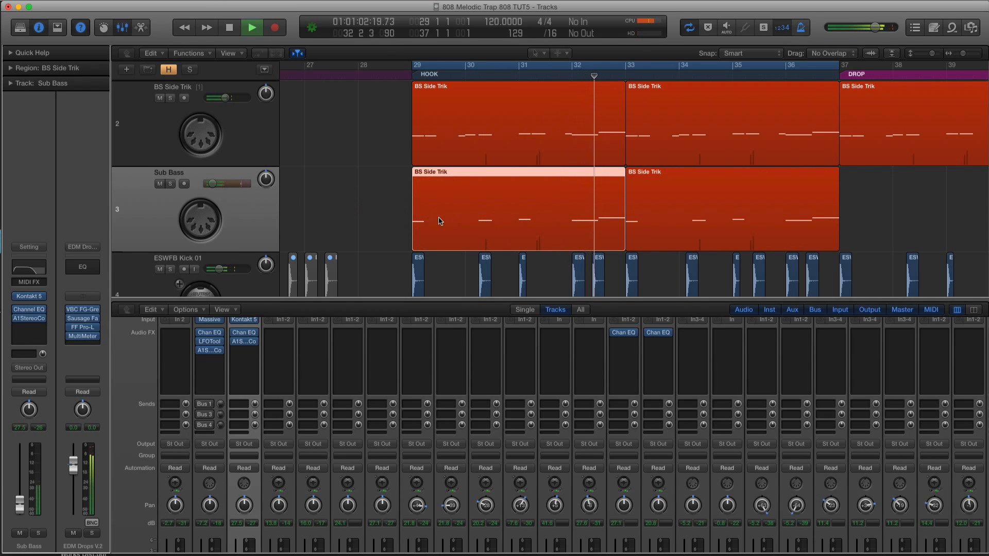
{"action": "double_click", "coordinate": [592, 204]}
{"action": "key", "text": "space"}
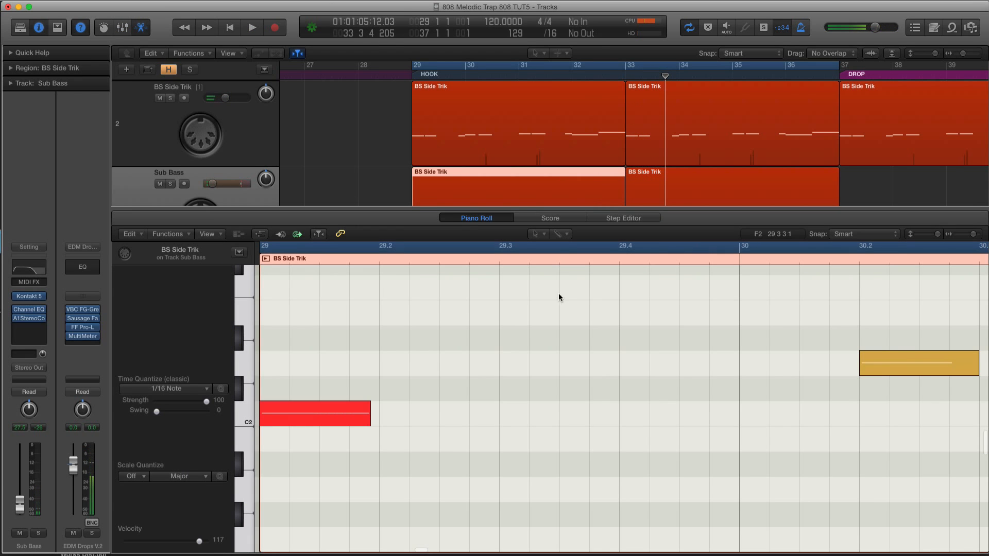
Examine the remaining Sub Bass notes up to bar 33, select the last note in bar 32 and play from bar 29.
{"action": "scroll", "coordinate": [729, 325], "scroll_direction": "right", "scroll_amount": 5}
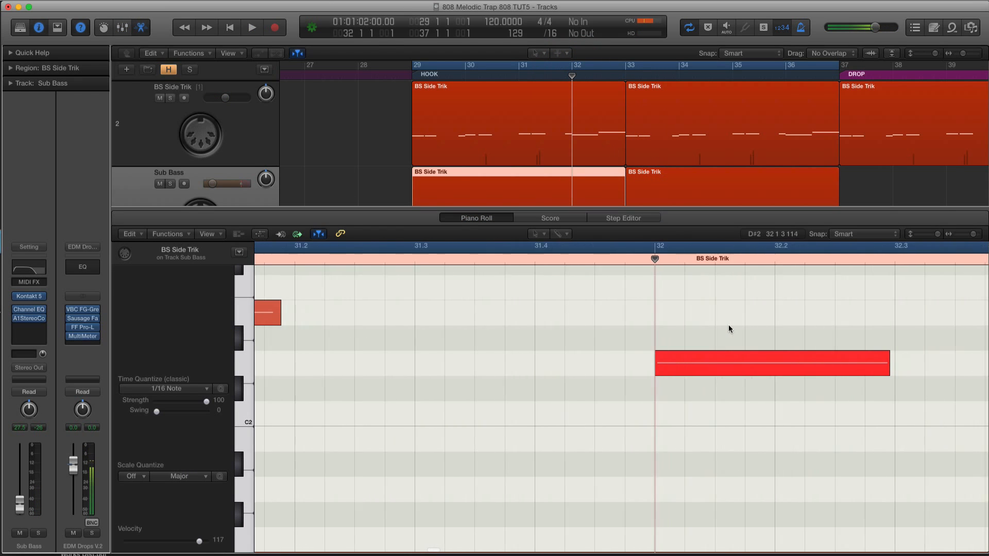
{"action": "scroll", "coordinate": [731, 326], "scroll_direction": "left", "scroll_amount": 5}
{"action": "scroll", "coordinate": [732, 326], "scroll_direction": "left", "scroll_amount": 5}
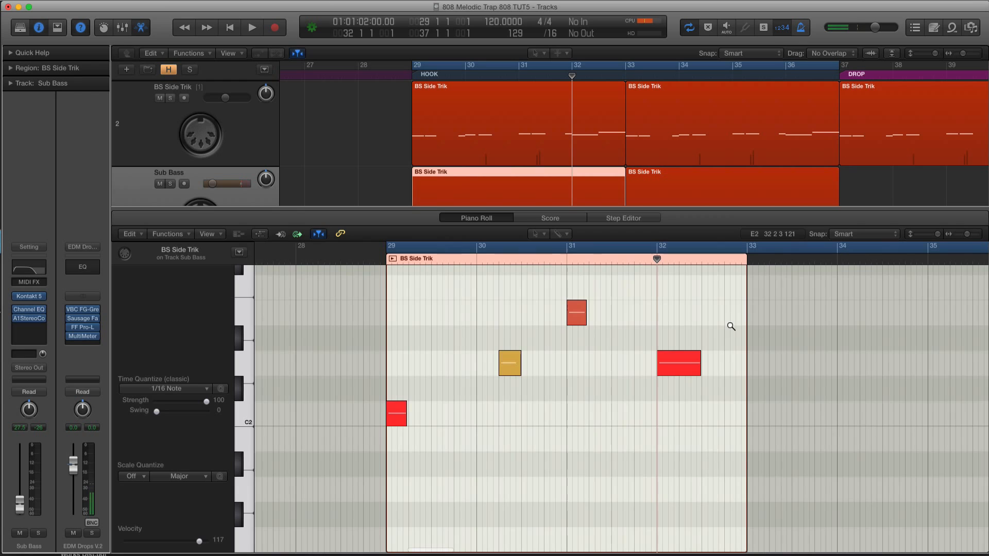
{"action": "left_click", "coordinate": [693, 357]}
{"action": "scroll", "coordinate": [694, 358], "scroll_direction": "up", "scroll_amount": 6}
{"action": "left_click", "coordinate": [721, 400]}
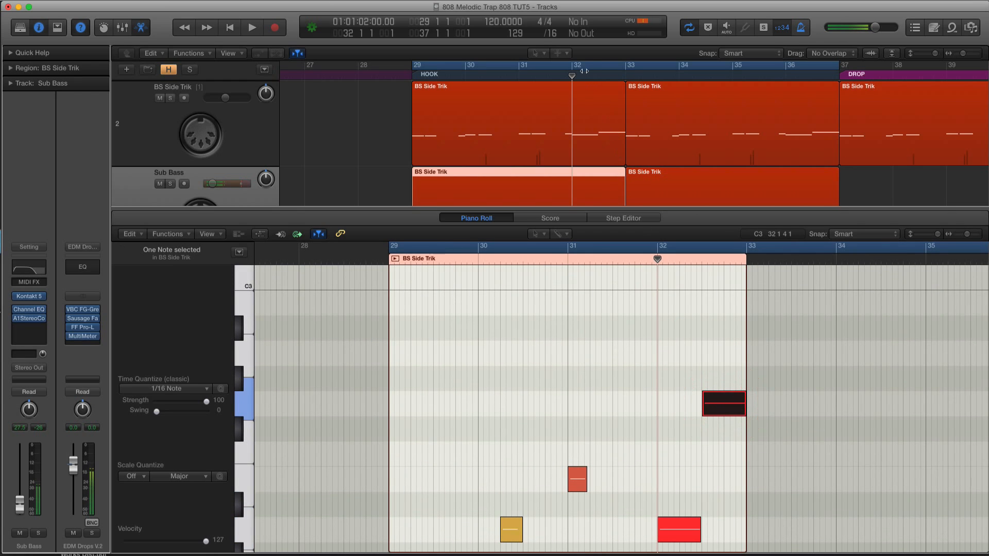
{"action": "scroll", "coordinate": [606, 155], "scroll_direction": "down", "scroll_amount": 3}
{"action": "key", "text": "space"}
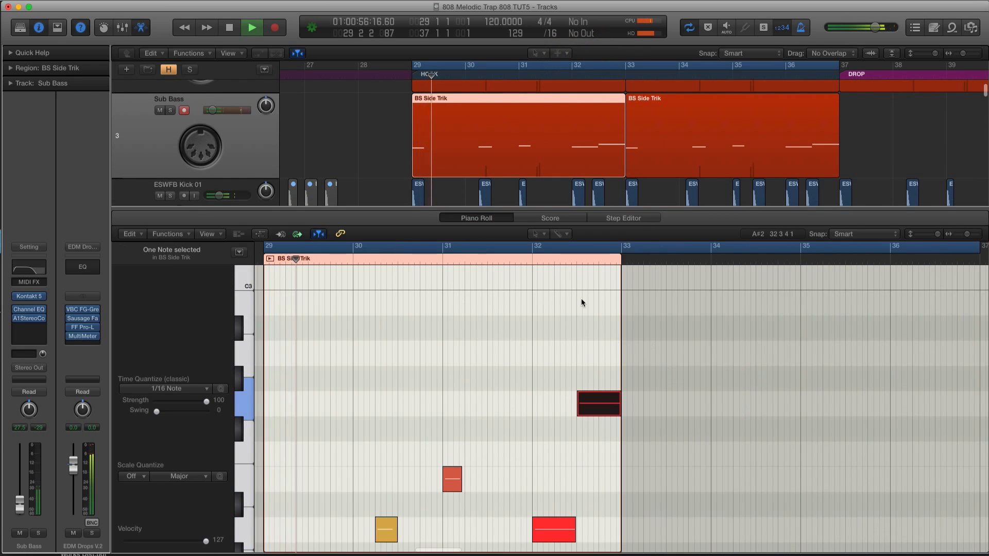
Lengthen the Sub Bass notes in bars 29, 30 and 31 to about one and a quarter beats each, checking them during playback.
{"action": "scroll", "coordinate": [560, 284], "scroll_direction": "right", "scroll_amount": 2}
{"action": "scroll", "coordinate": [560, 322], "scroll_direction": "down", "scroll_amount": 5}
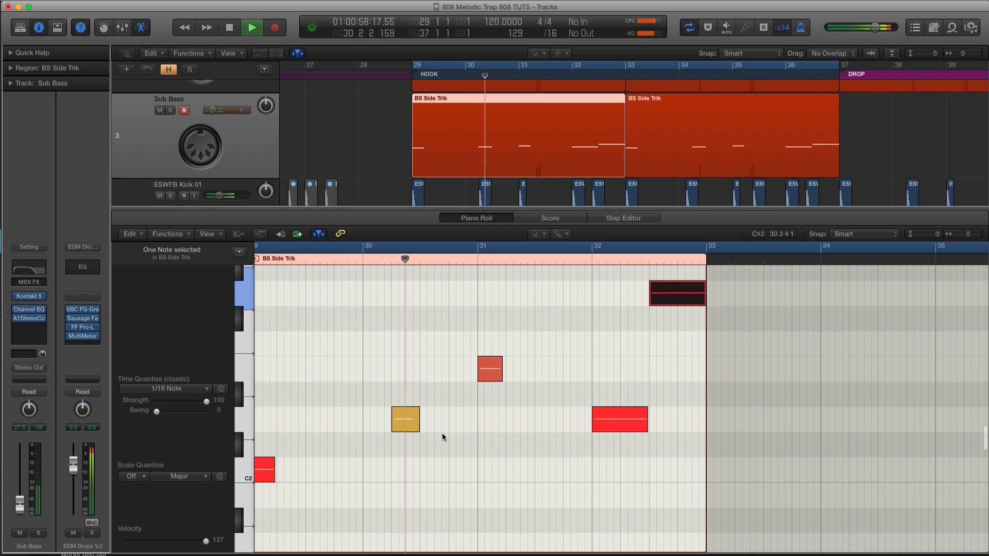
{"action": "key", "text": "space"}
{"action": "left_click_drag", "start_coordinate": [419, 420], "coordinate": [426, 420]}
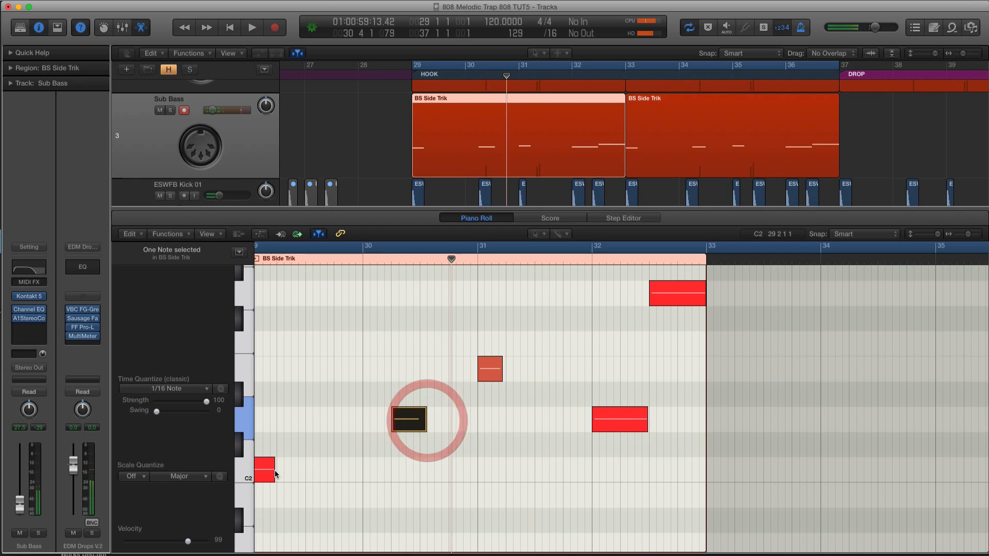
{"action": "left_click_drag", "start_coordinate": [274, 470], "coordinate": [287, 472]}
{"action": "key", "text": "space"}
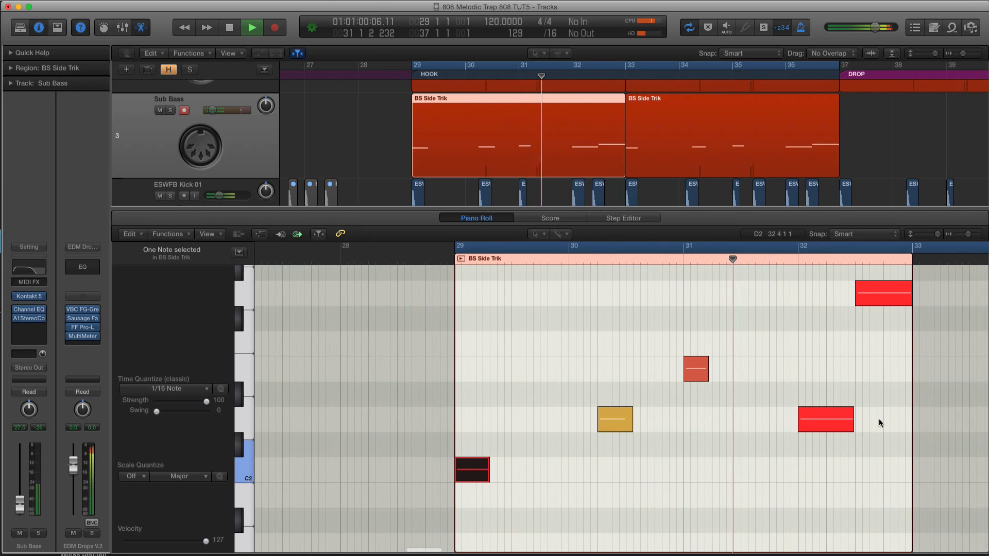
{"action": "key", "text": "space"}
{"action": "left_click_drag", "start_coordinate": [701, 375], "coordinate": [713, 377]}
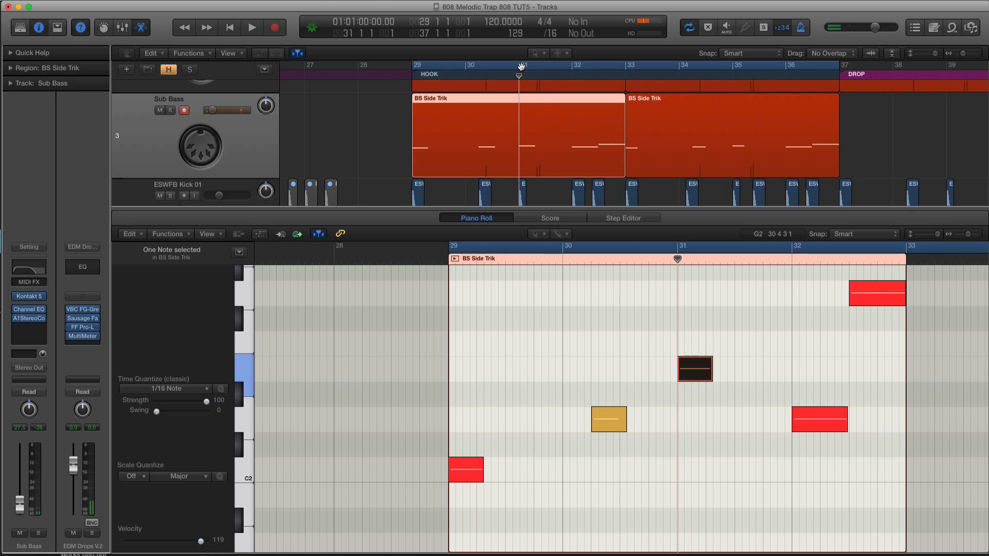
Shorten the first Sub Bass note in bar 32 to end at the bar's second kick (32 2 3 1) and play it back.
{"action": "double_click", "coordinate": [522, 66]}
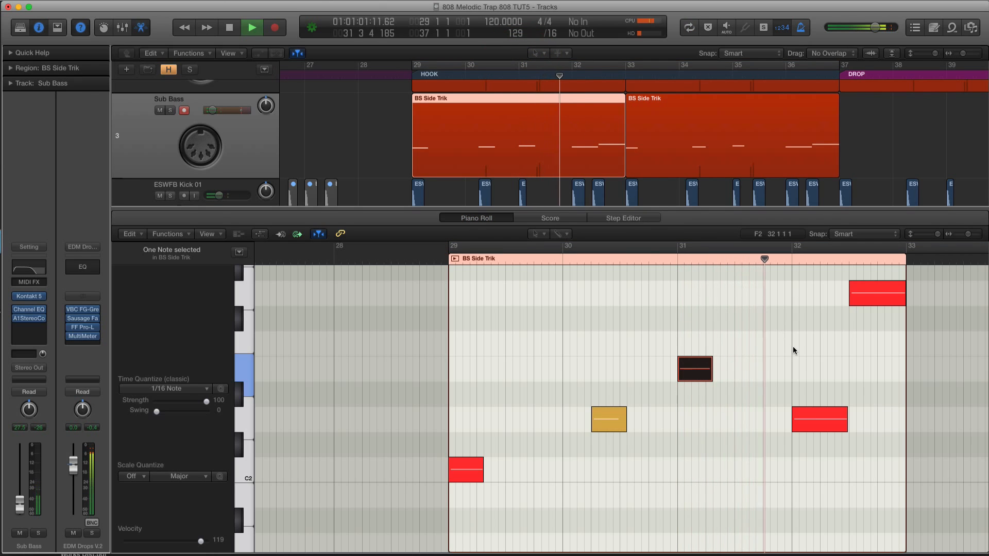
{"action": "key", "text": "space"}
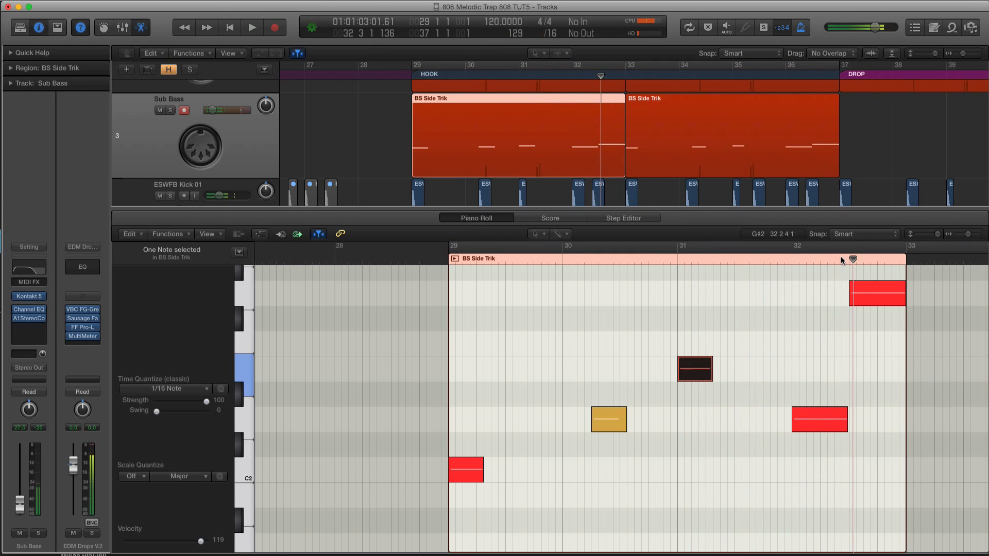
{"action": "left_click", "coordinate": [841, 258]}
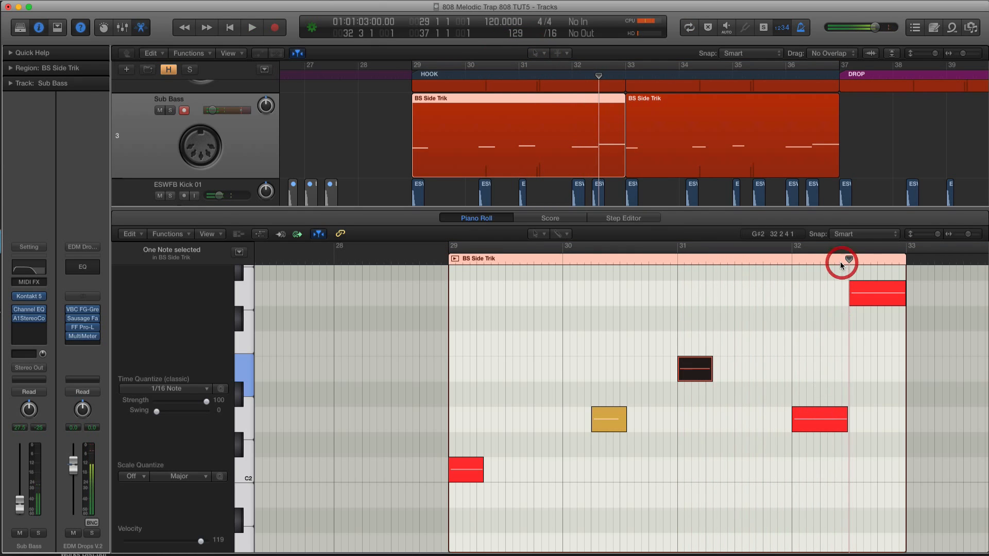
{"action": "left_click", "coordinate": [588, 75]}
{"action": "scroll", "coordinate": [608, 88], "scroll_direction": "up", "scroll_amount": 4}
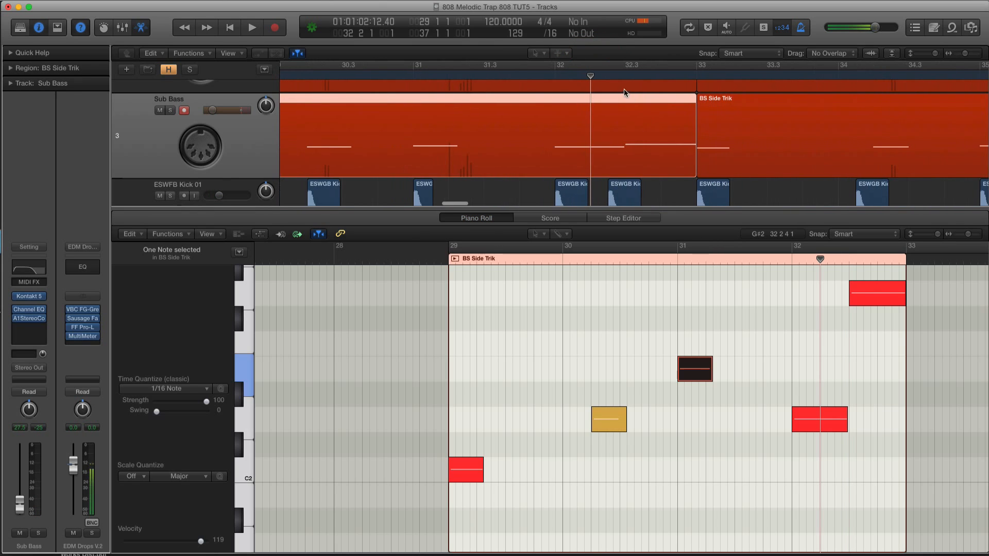
{"action": "left_click_drag", "start_coordinate": [617, 75], "coordinate": [608, 75]}
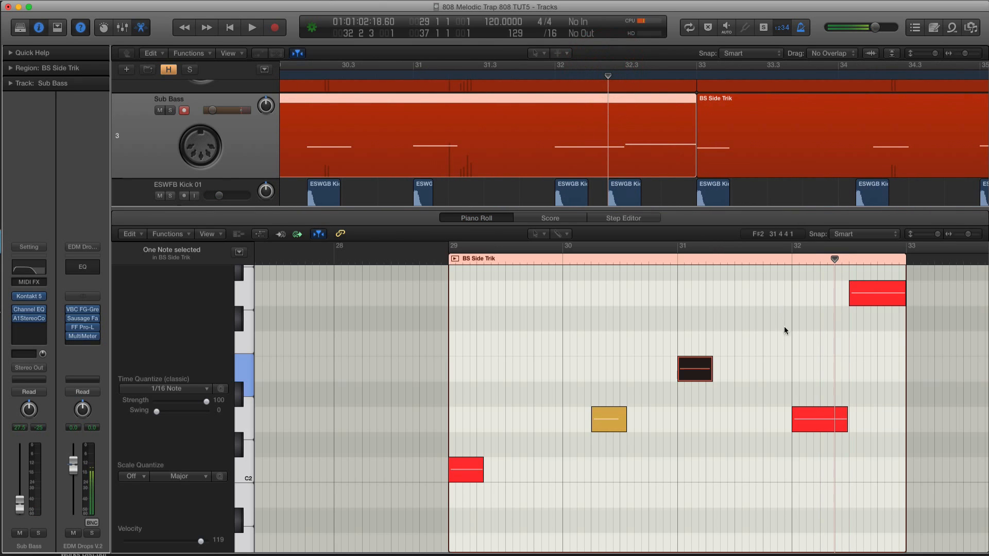
{"action": "left_click_drag", "start_coordinate": [846, 419], "coordinate": [833, 419]}
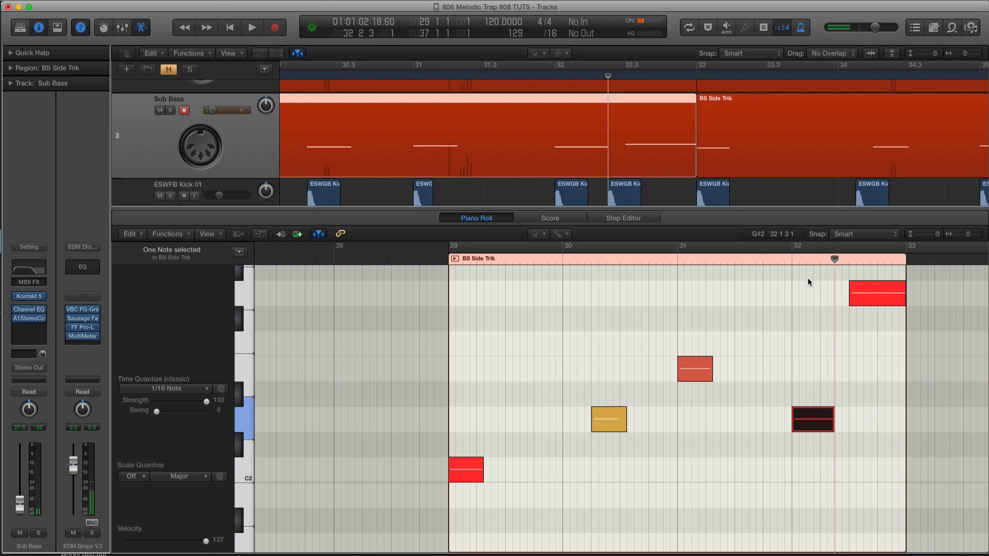
{"action": "key", "text": "shift+Return"}
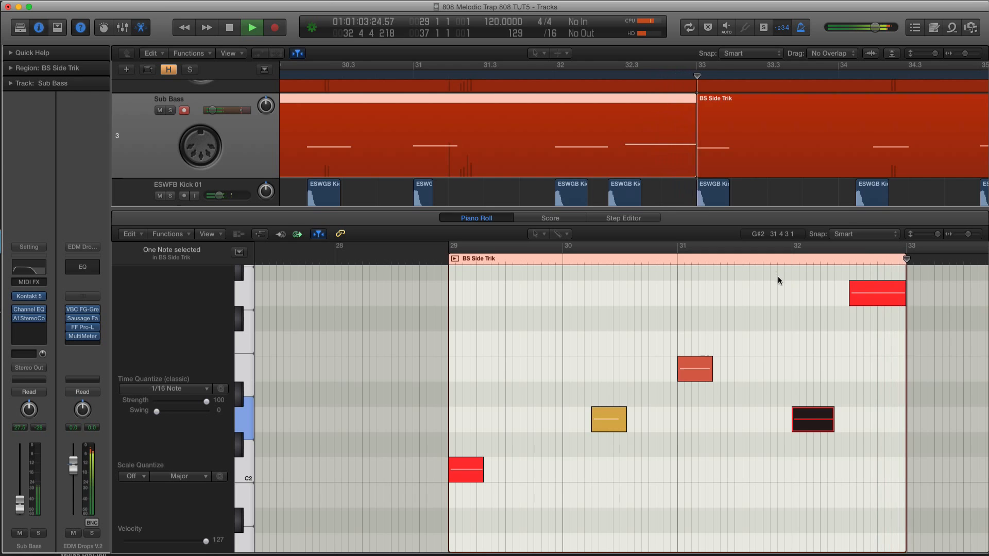
{"action": "key", "text": "space"}
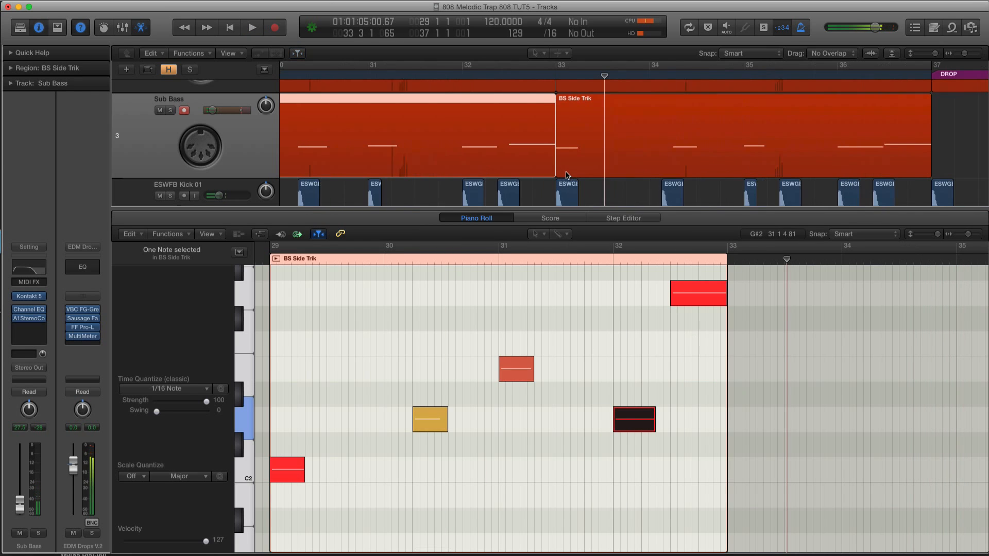
Delete the Sub Bass region at bar 33 and replace it with a copy of the bar 29 region.
{"action": "scroll", "coordinate": [567, 175], "scroll_direction": "down", "scroll_amount": 1}
{"action": "key", "text": "x"}
{"action": "scroll", "coordinate": [588, 157], "scroll_direction": "down", "scroll_amount": 4}
{"action": "key", "text": "x"}
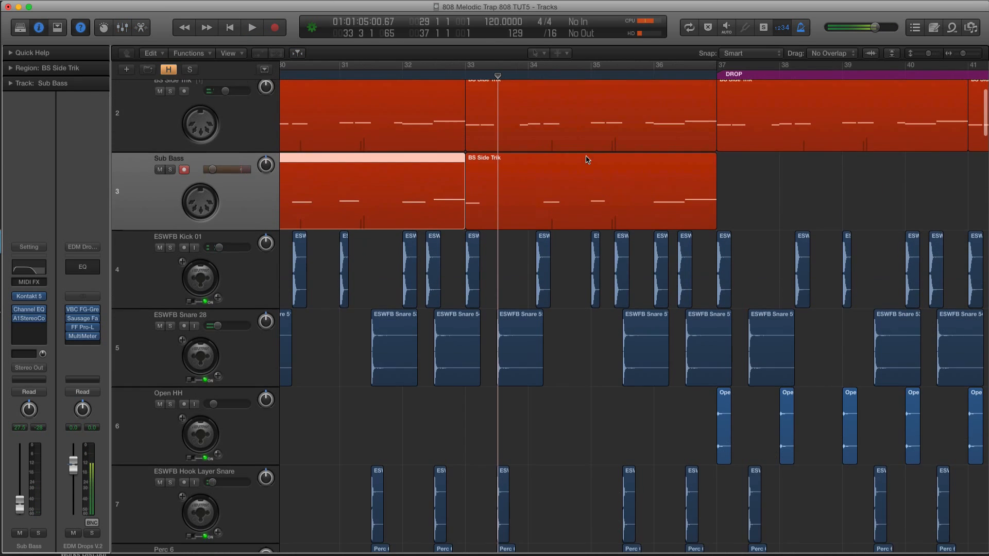
{"action": "scroll", "coordinate": [588, 159], "scroll_direction": "up", "scroll_amount": 1}
{"action": "left_click", "coordinate": [586, 167]}
{"action": "key", "text": "Delete"}
{"action": "left_click_drag", "start_coordinate": [355, 190], "coordinate": [607, 180]}
Solo the first Sub Bass region with its five ESWFB Kick 01 hits, play from bar 29, and turn solo off.
{"action": "scroll", "coordinate": [341, 195], "scroll_direction": "left", "scroll_amount": 3}
{"action": "left_click_drag", "start_coordinate": [316, 192], "coordinate": [734, 284]}
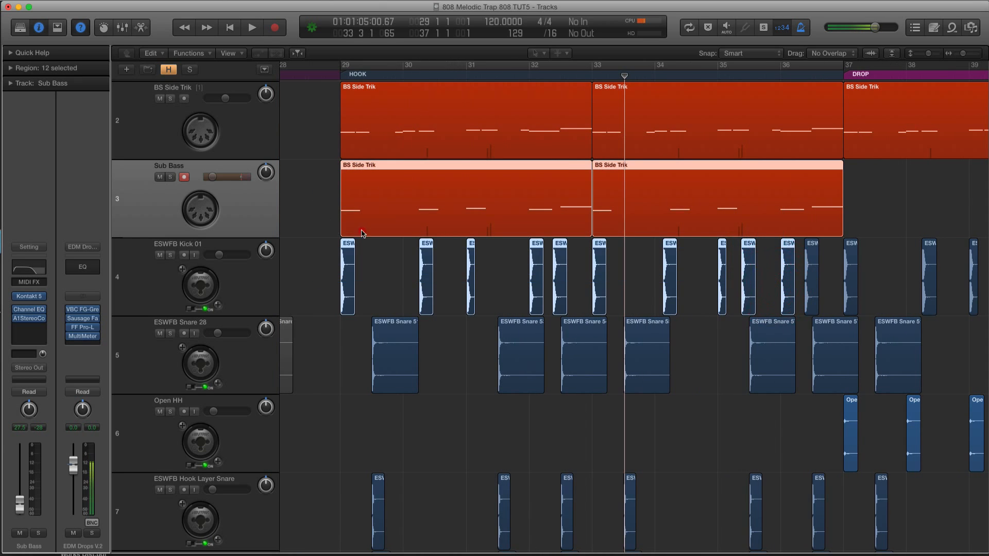
{"action": "left_click_drag", "start_coordinate": [316, 210], "coordinate": [569, 294]}
{"action": "left_click", "coordinate": [363, 66]}
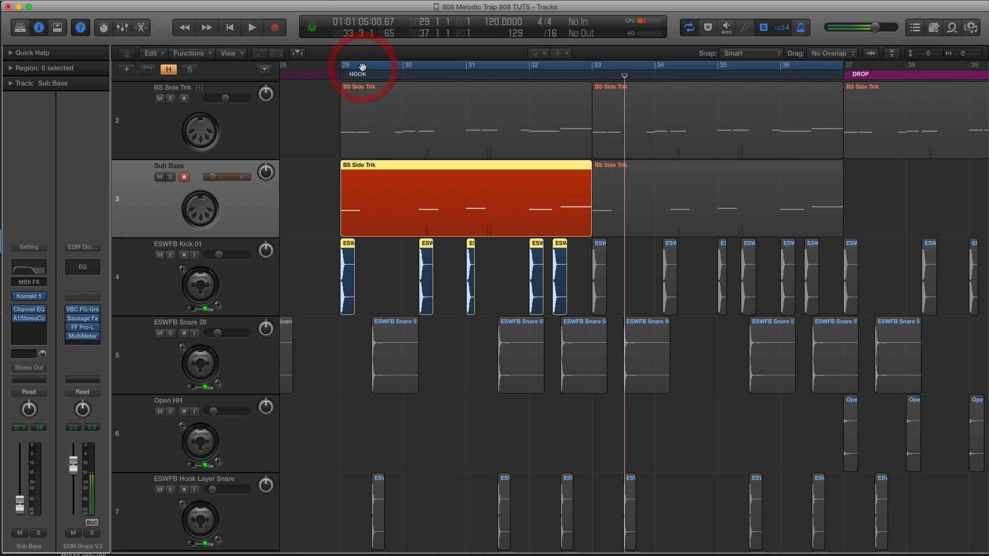
{"action": "key", "text": "space"}
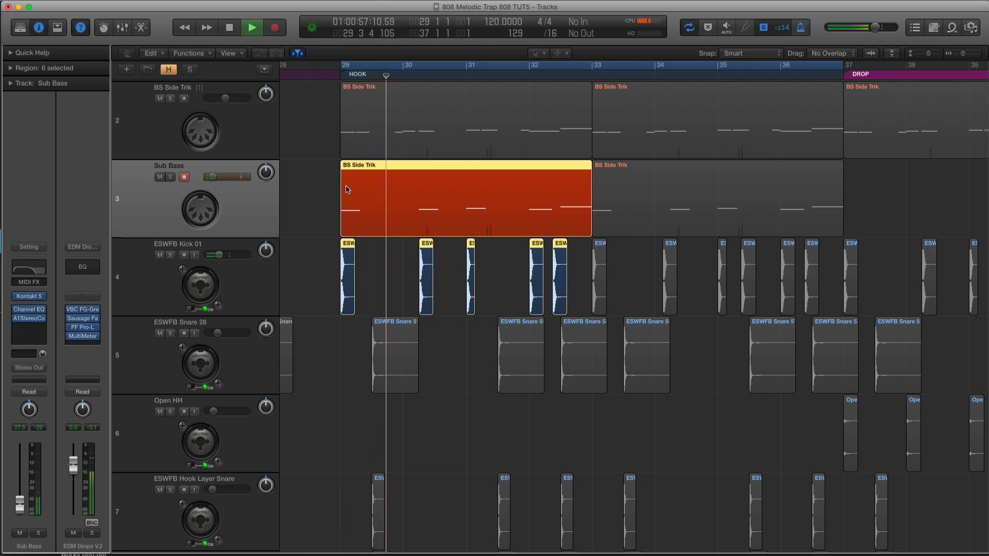
{"action": "key", "text": "space"}
{"action": "key", "text": "super+a"}
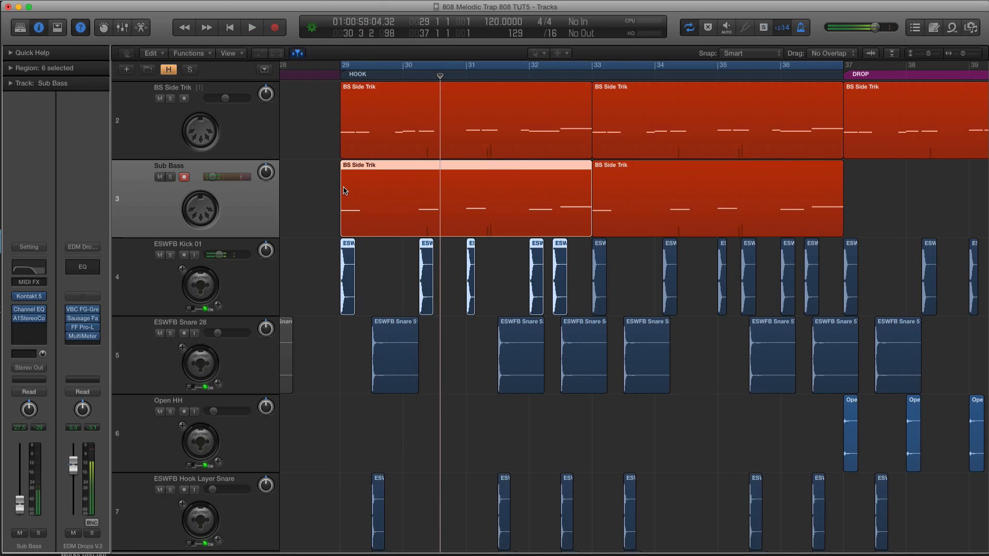
Open the Sub Bass region at bar 29 in an enlarged Piano Roll and select its bar 30 note.
{"action": "left_click", "coordinate": [354, 200]}
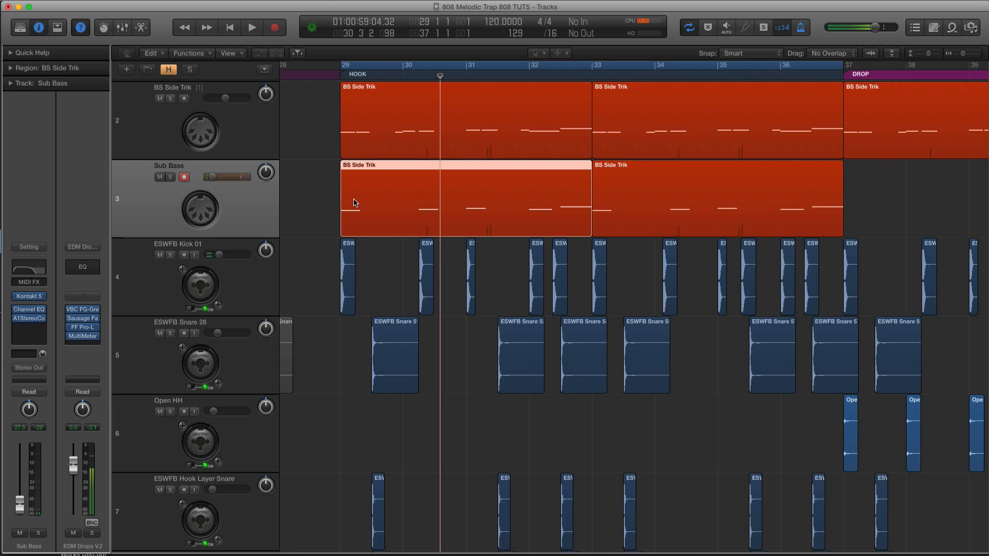
{"action": "double_click", "coordinate": [354, 202]}
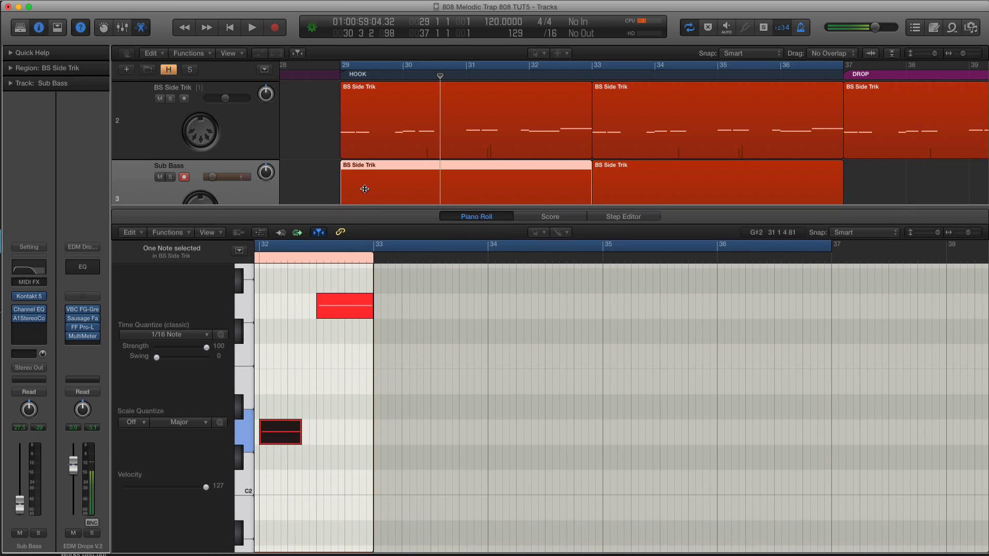
{"action": "left_click_drag", "start_coordinate": [355, 209], "coordinate": [355, 188]}
{"action": "left_click", "coordinate": [626, 412]}
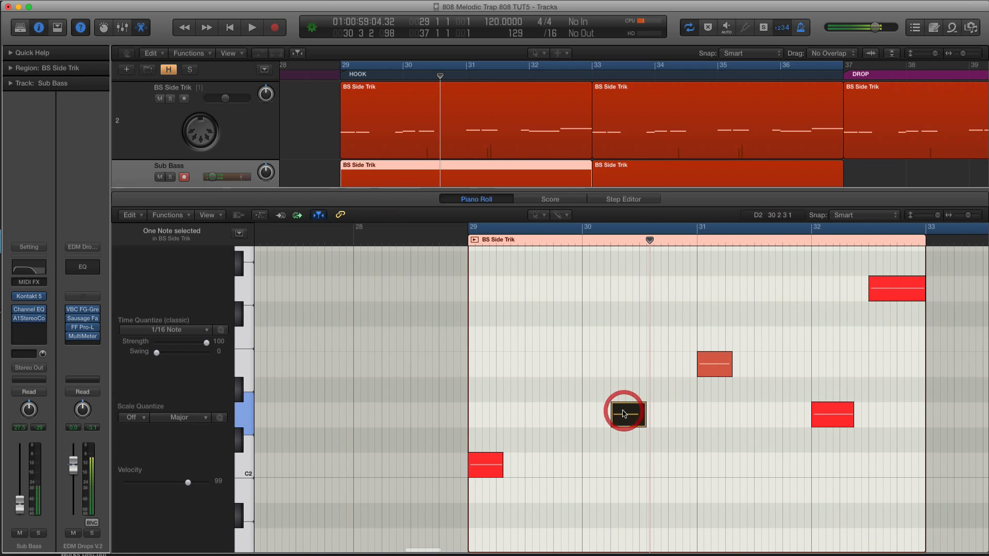
Raise the velocities of the four Sub Bass notes from bar 30 onward to about 126 with the Velocity tool.
{"action": "mouse_move", "coordinate": [578, 298]}
{"action": "left_mouse_down"}
{"action": "mouse_move", "coordinate": [821, 366]}
{"action": "mouse_move", "coordinate": [901, 466]}
{"action": "left_mouse_up"}
{"action": "key", "text": "t"}
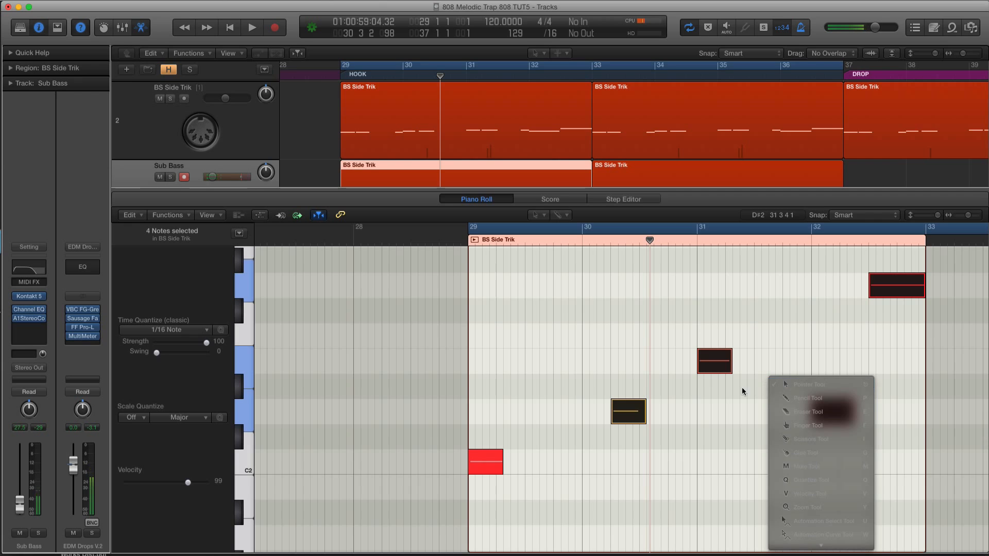
{"action": "left_click", "coordinate": [841, 500]}
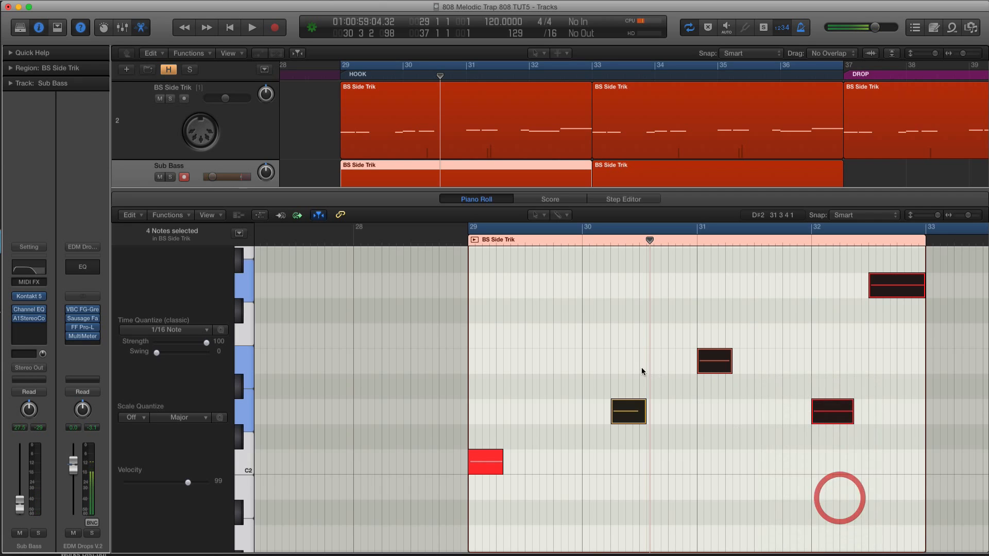
{"action": "left_click", "coordinate": [632, 414]}
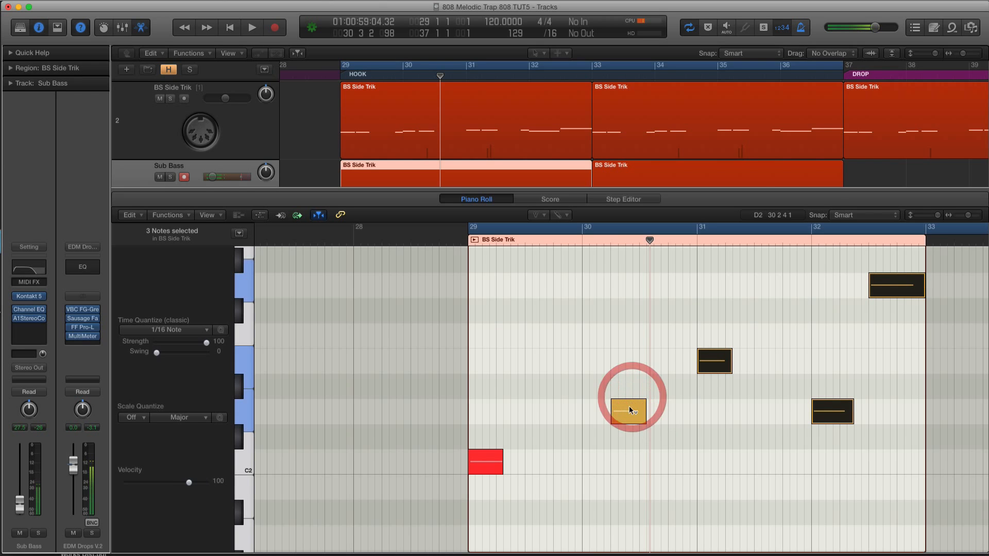
{"action": "left_click_drag", "start_coordinate": [631, 415], "coordinate": [630, 374]}
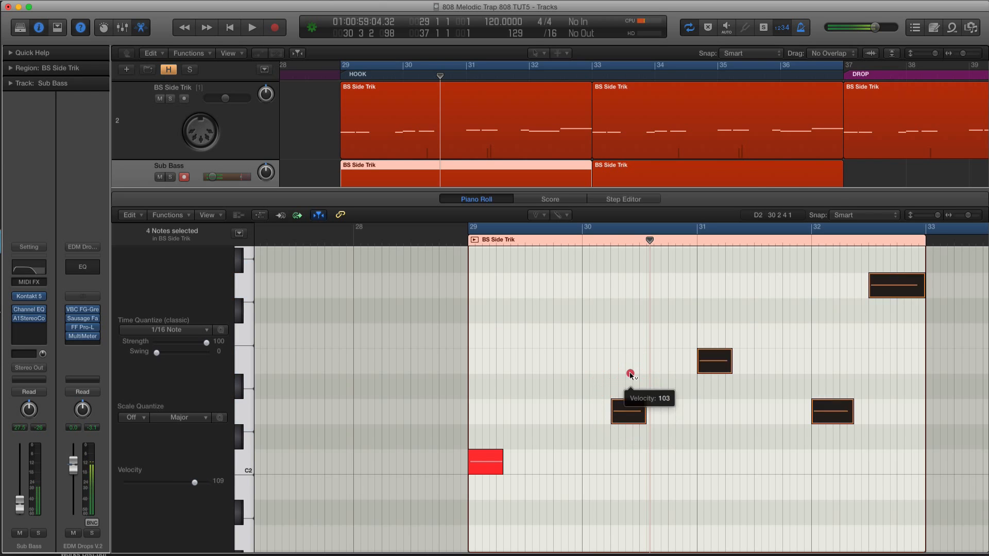
{"action": "left_click", "coordinate": [578, 370]}
{"action": "key", "text": "t"}
{"action": "left_click", "coordinate": [543, 317]}
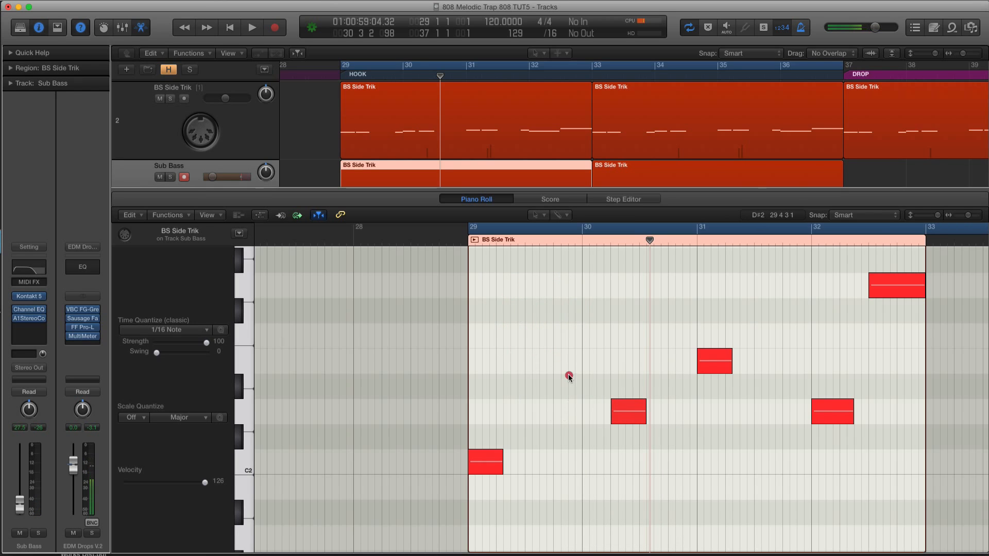
{"action": "left_click", "coordinate": [569, 376]}
Select all five Sub Bass notes and set the grid division to /96.
{"action": "key", "text": "super+a"}
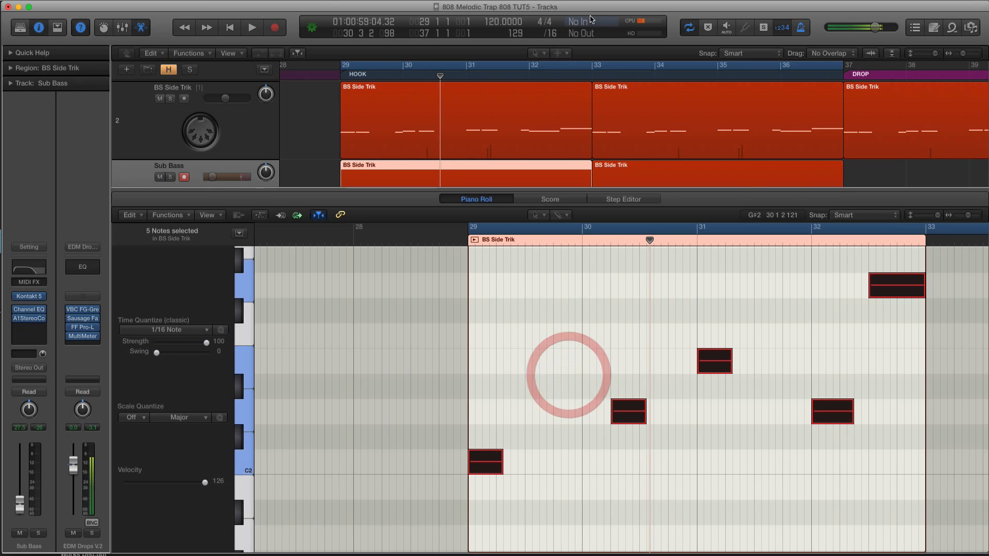
{"action": "left_click", "coordinate": [551, 34]}
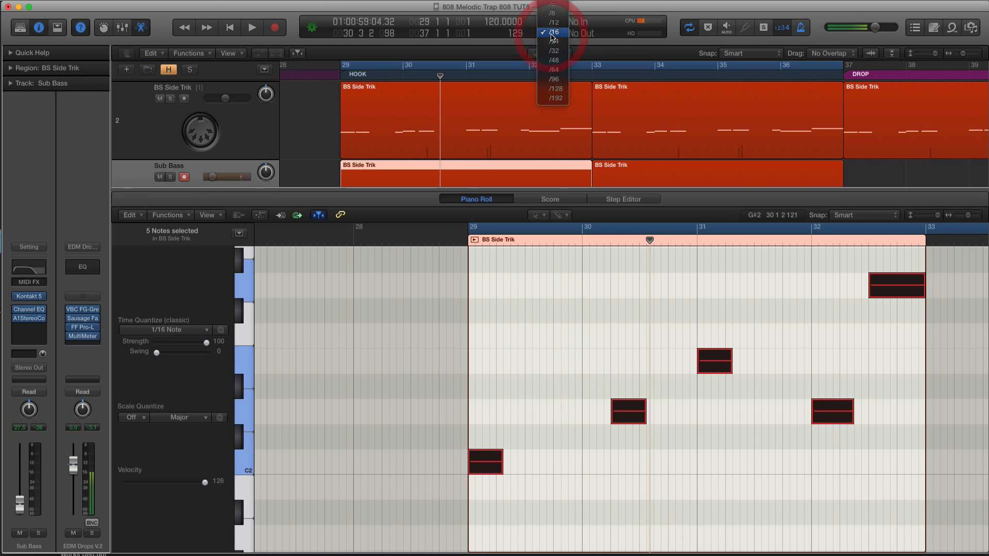
{"action": "left_click", "coordinate": [563, 80]}
{"action": "key", "text": "super+Right"}
{"action": "key", "text": "super+Right"}
{"action": "key", "text": "super+Right"}
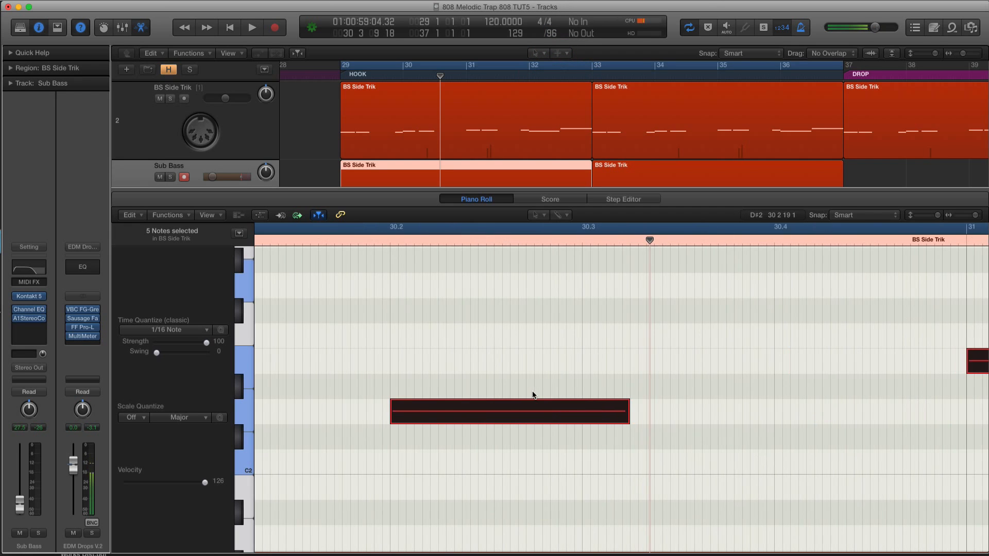
Try to trim the starts of all five selected notes from the left edge of the bar 30 note.
{"action": "scroll", "coordinate": [532, 396], "scroll_direction": "left", "scroll_amount": 5}
{"action": "left_click", "coordinate": [509, 420]}
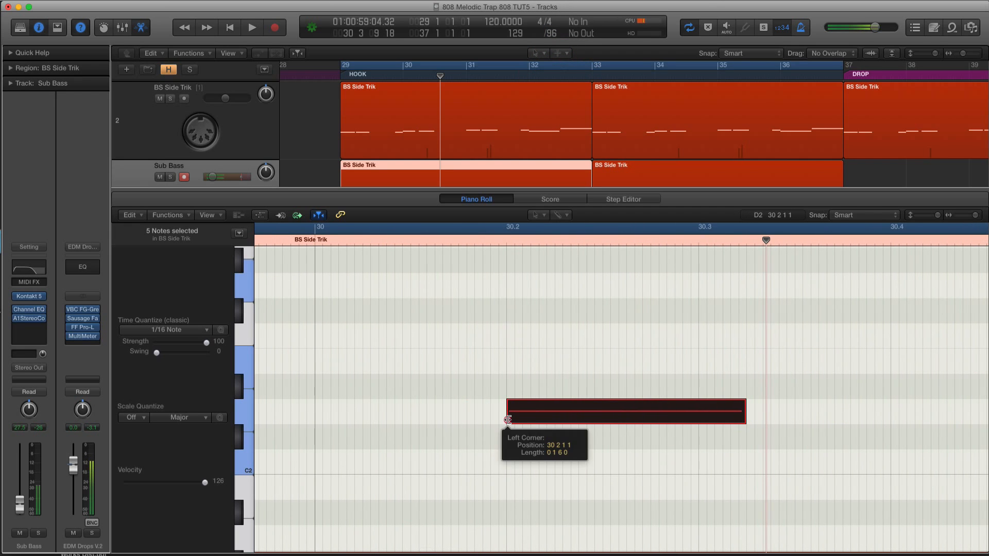
{"action": "scroll", "coordinate": [523, 371], "scroll_direction": "down", "scroll_amount": 5}
{"action": "scroll", "coordinate": [523, 370], "scroll_direction": "left", "scroll_amount": 2}
{"action": "key", "text": "super+Left"}
{"action": "key", "text": "super+Left"}
{"action": "key", "text": "super+Left"}
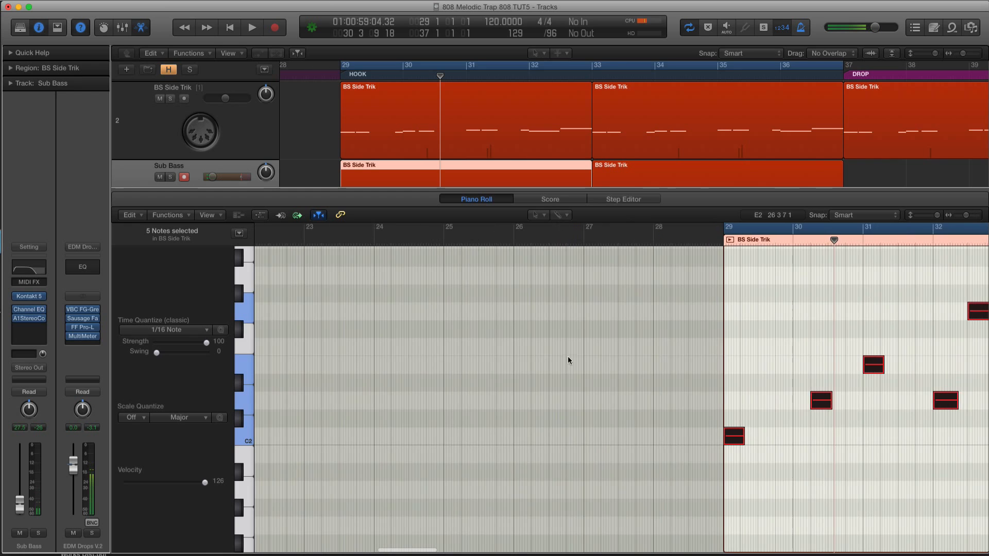
Deselect the last note in bar 32 and trim the starts of the other four Sub Bass notes slightly later.
{"action": "scroll", "coordinate": [762, 335], "scroll_direction": "right", "scroll_amount": 5}
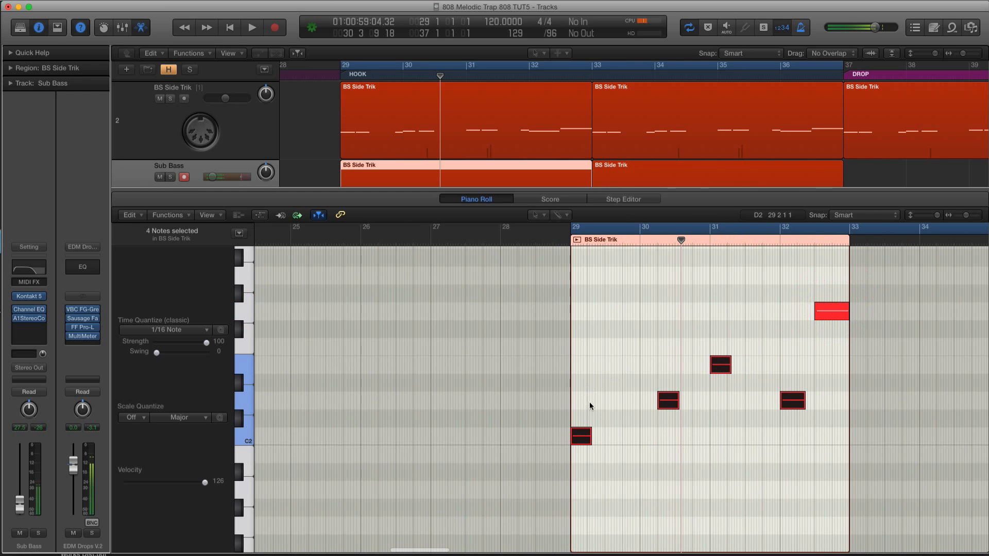
{"action": "key", "text": "super+Right"}
{"action": "key", "text": "super+Right"}
{"action": "key", "text": "super+Right"}
{"action": "scroll", "coordinate": [562, 400], "scroll_direction": "left", "scroll_amount": 8}
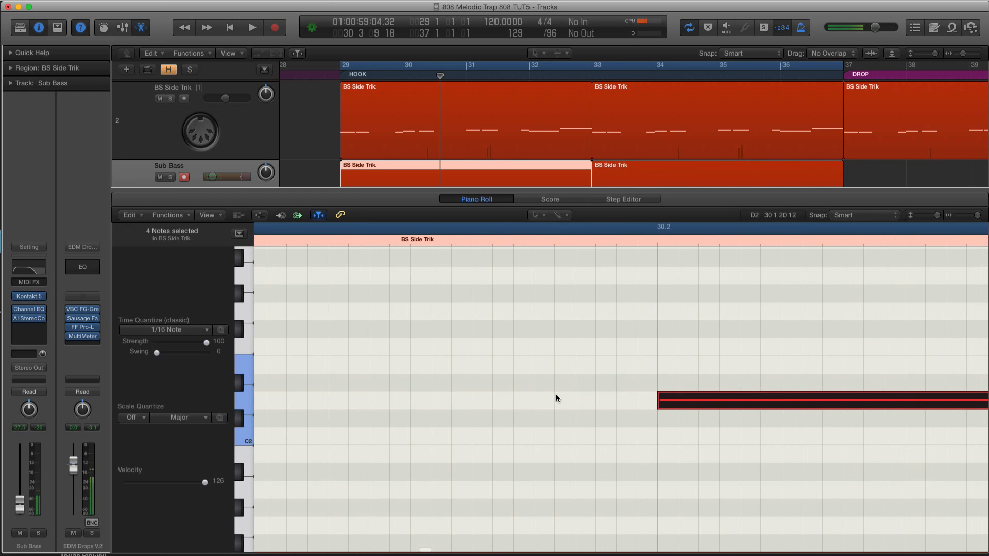
{"action": "left_click", "coordinate": [660, 406]}
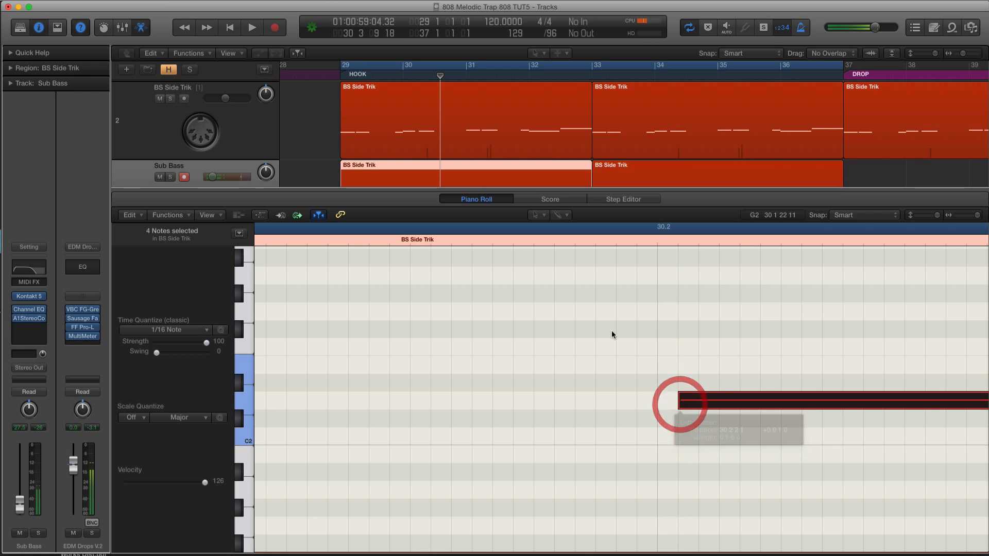
{"action": "key", "text": "super+Left"}
{"action": "key", "text": "super+Left"}
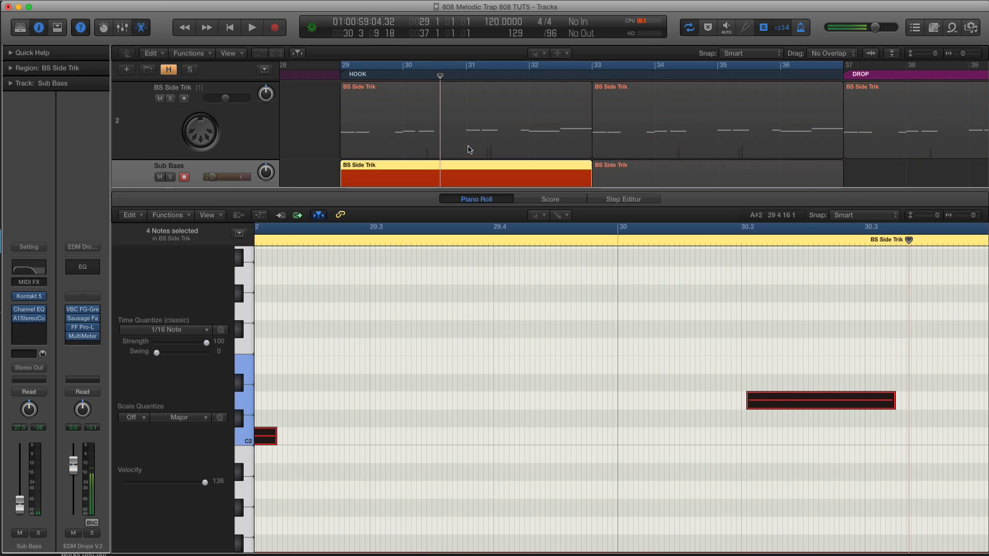
Return to the full arrangement with solo off, undo the last change and play the hook from bar 29.
{"action": "key", "text": "x"}
{"action": "key", "text": "x"}
{"action": "left_click_drag", "start_coordinate": [342, 141], "coordinate": [389, 143]}
{"action": "key", "text": "super+z"}
{"action": "key", "text": "shift+space"}
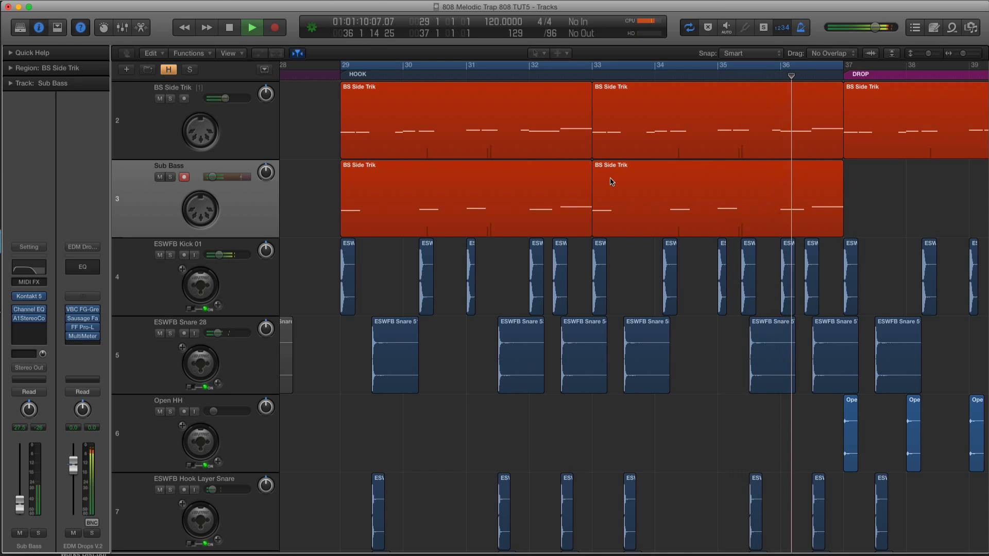
Select the hook's BS Side Trik, Sub Bass and ESWFB Kick 01 regions and play them in solo from bar 29.
{"action": "scroll", "coordinate": [608, 189], "scroll_direction": "left", "scroll_amount": 2}
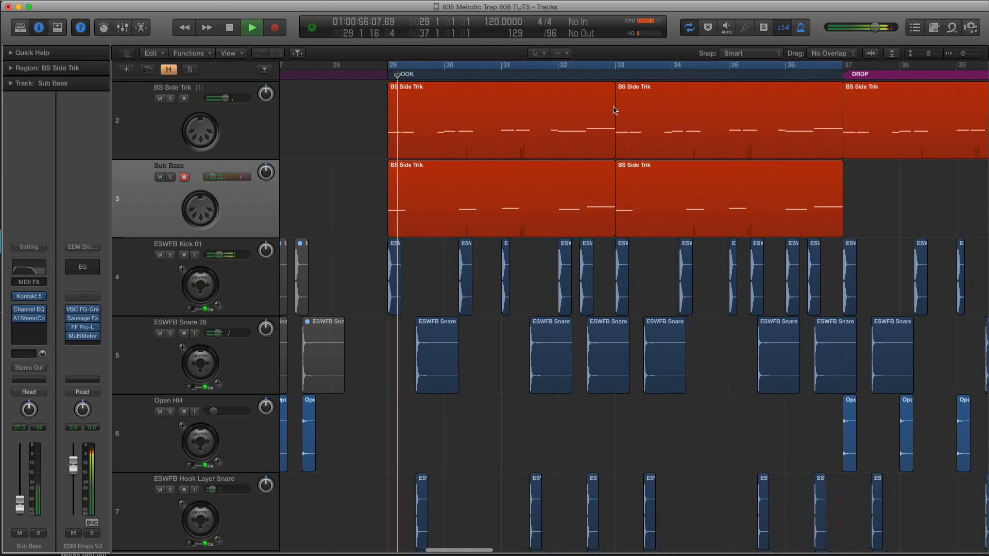
{"action": "key", "text": "space"}
{"action": "left_click_drag", "start_coordinate": [348, 123], "coordinate": [843, 277]}
{"action": "left_click", "coordinate": [249, 126]}
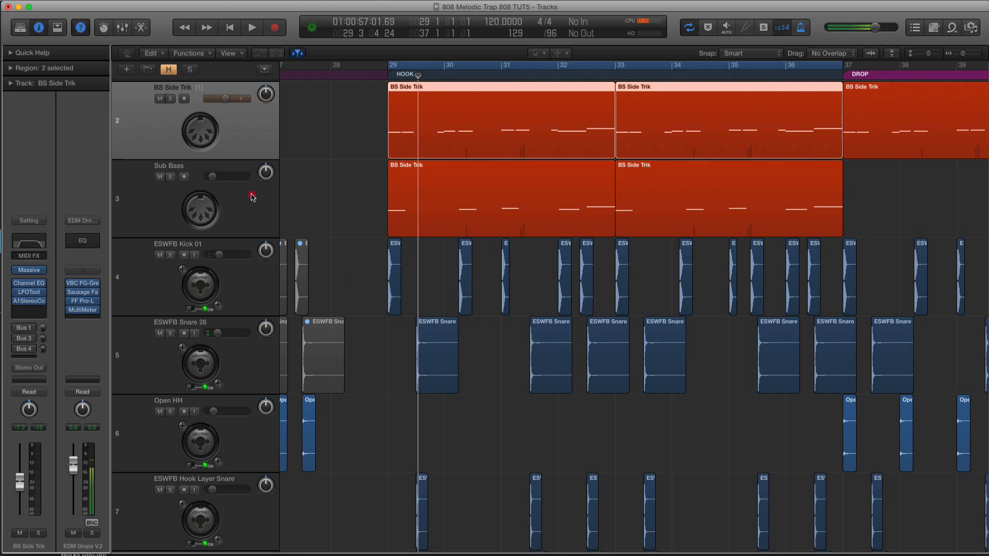
{"action": "left_click", "coordinate": [251, 197]}
{"action": "left_click_drag", "start_coordinate": [349, 118], "coordinate": [707, 180]}
{"action": "left_click_drag", "start_coordinate": [359, 254], "coordinate": [892, 265]}
{"action": "scroll", "coordinate": [500, 168], "scroll_direction": "down", "scroll_amount": 4}
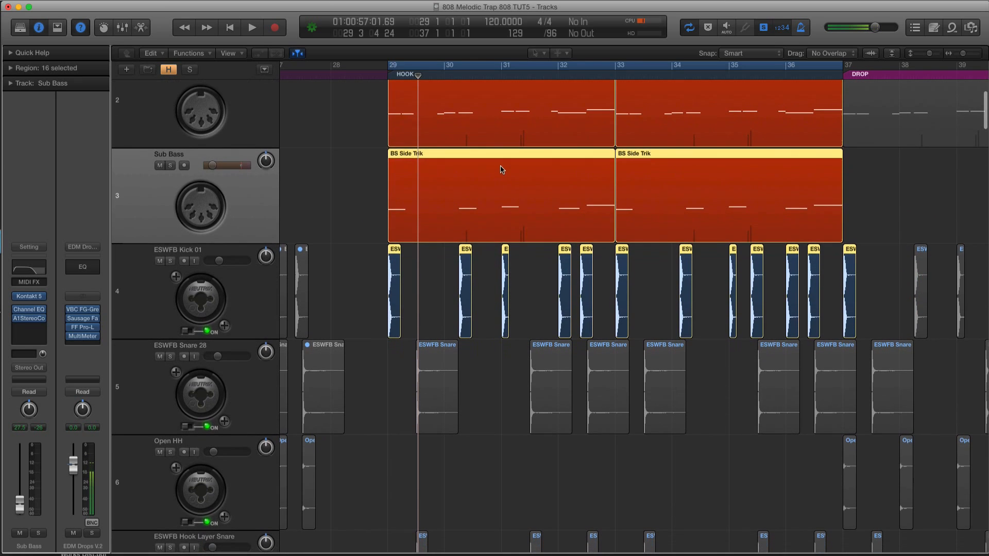
{"action": "key", "text": "space"}
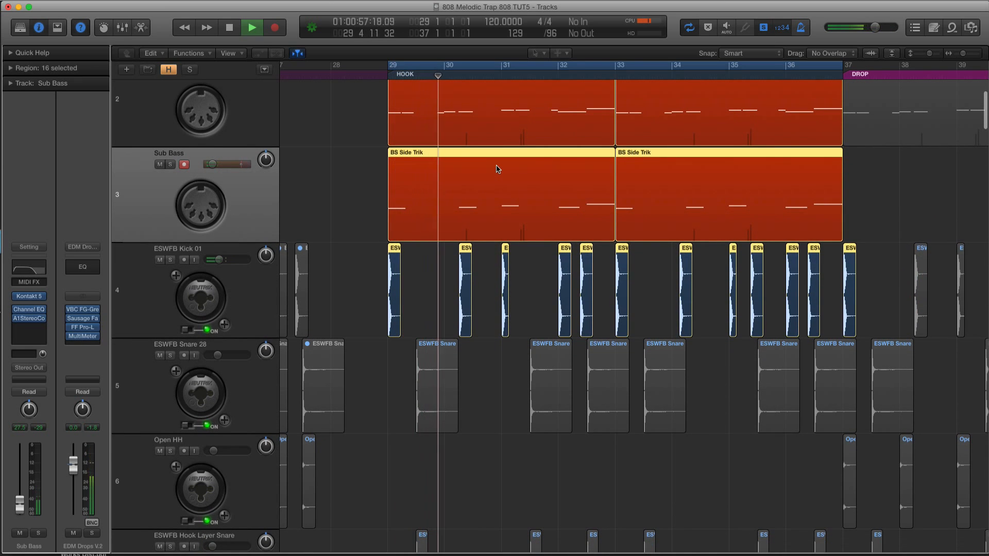
{"action": "key", "text": "space"}
Add a Channel EQ to the ESWFB Kick 01 track with a 48 dB/Oct low cut at about 36.5 Hz.
{"action": "left_click", "coordinate": [246, 278]}
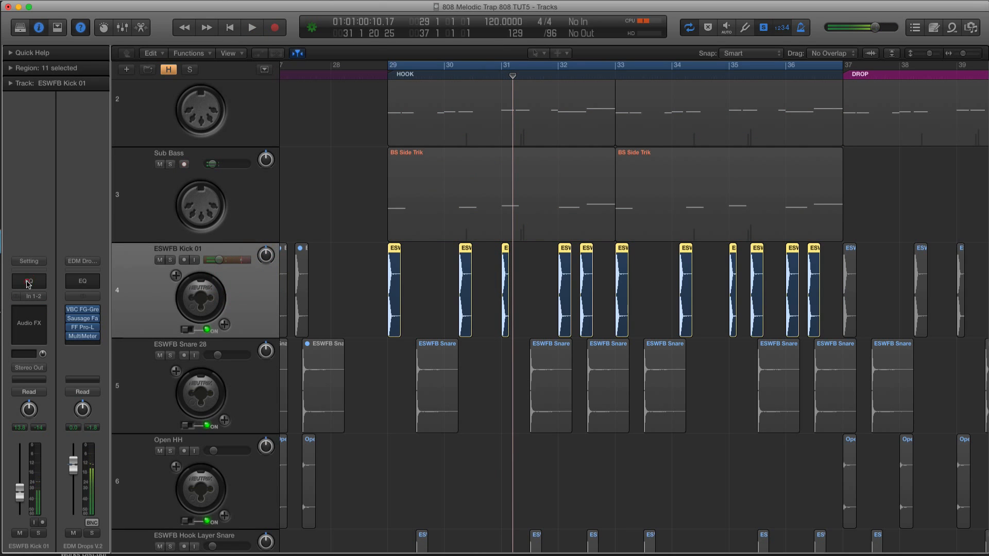
{"action": "left_click", "coordinate": [29, 282]}
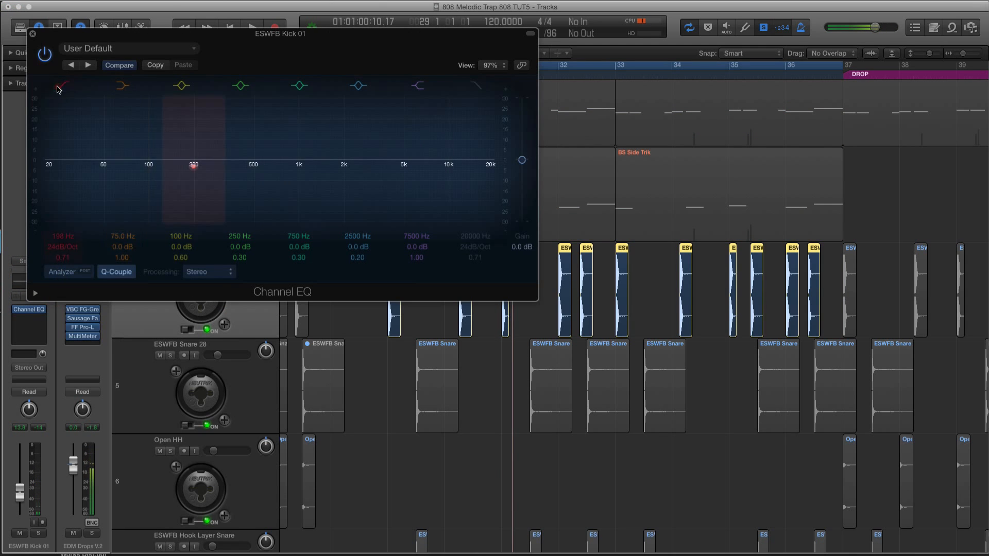
{"action": "left_click", "coordinate": [64, 86]}
{"action": "left_click_drag", "start_coordinate": [63, 247], "coordinate": [62, 236]}
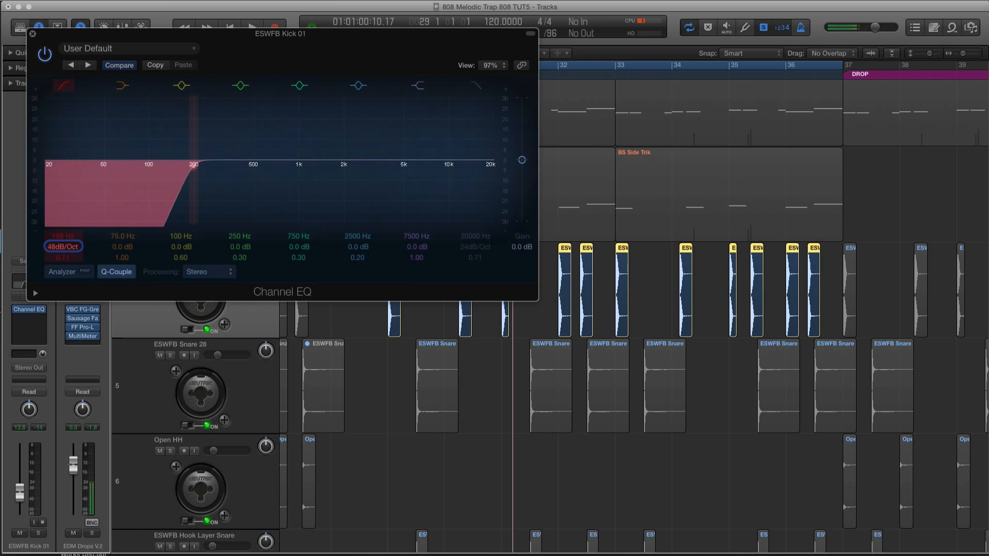
{"action": "left_click_drag", "start_coordinate": [191, 172], "coordinate": [105, 177]}
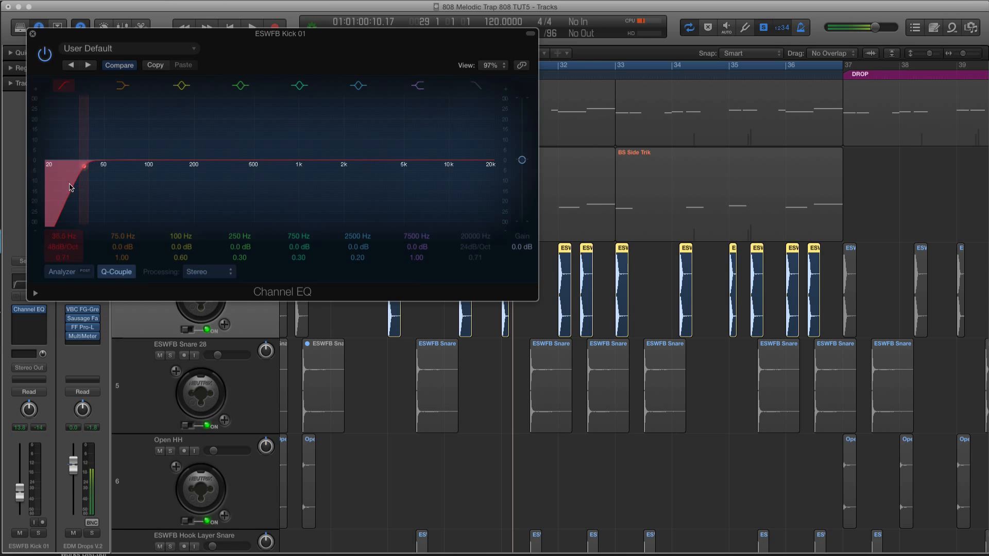
Move the kick's EQ window aside and play the soloed kicks together with the first Sub Bass region.
{"action": "left_click_drag", "start_coordinate": [77, 40], "coordinate": [825, 63]}
{"action": "left_click", "coordinate": [431, 190]}
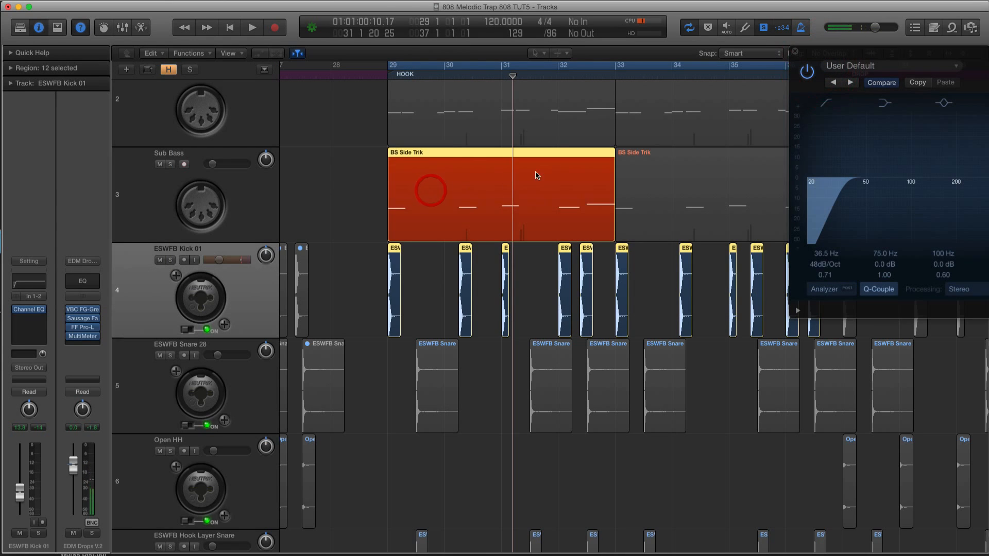
{"action": "key", "text": "space"}
{"action": "key", "text": "space"}
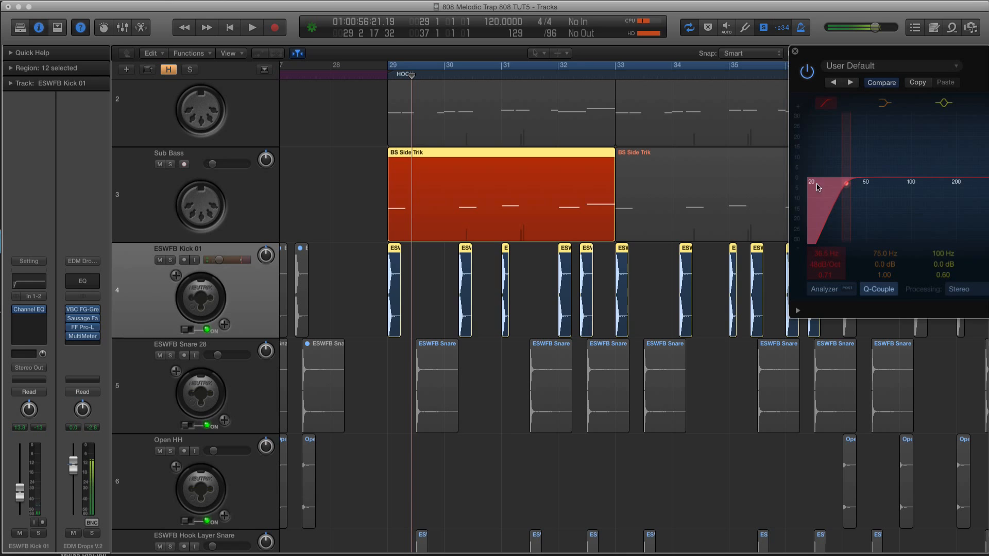
{"action": "key", "text": "space"}
{"action": "key", "text": "space"}
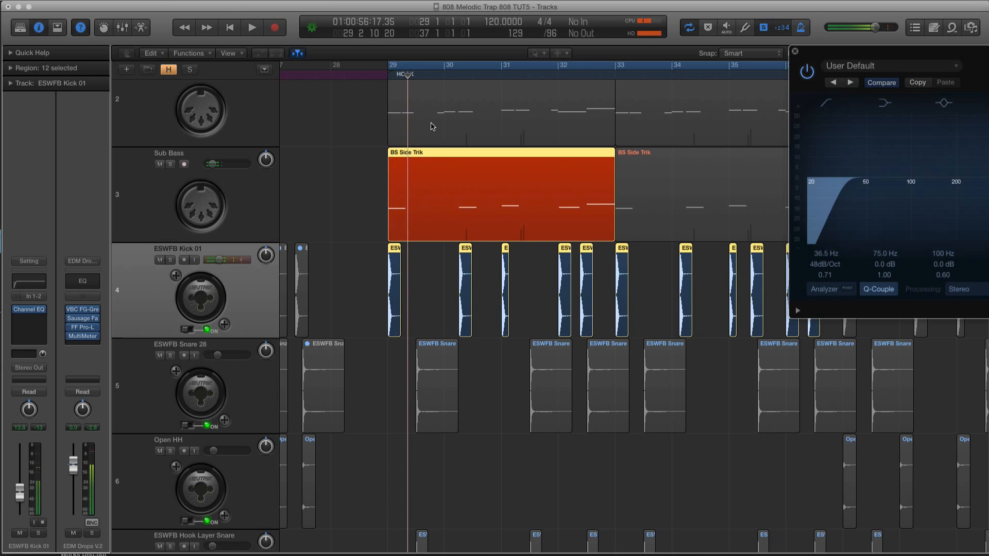
Play the full hook from bar 29 with solo off, then close the kick's Channel EQ window.
{"action": "left_click", "coordinate": [432, 126]}
{"action": "key", "text": "space"}
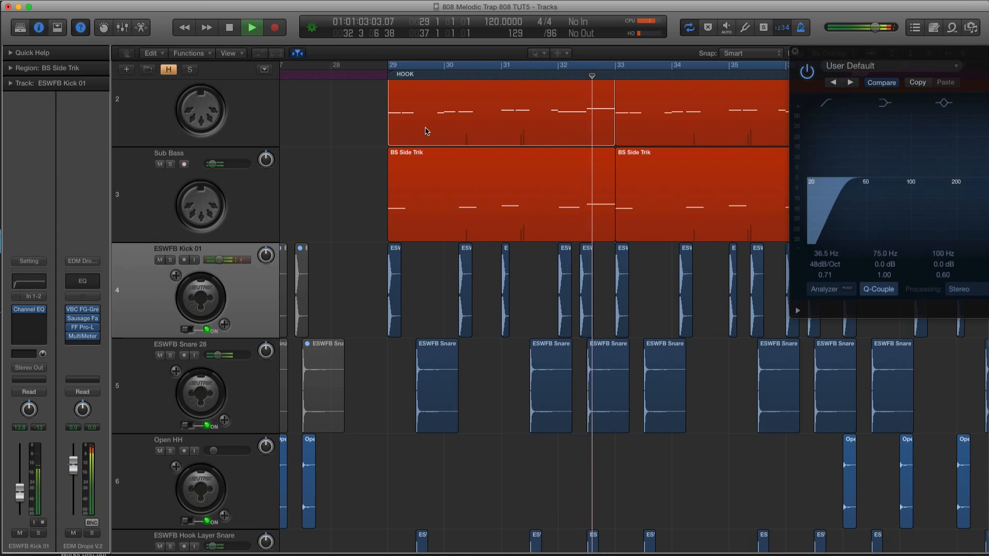
{"action": "key", "text": "space"}
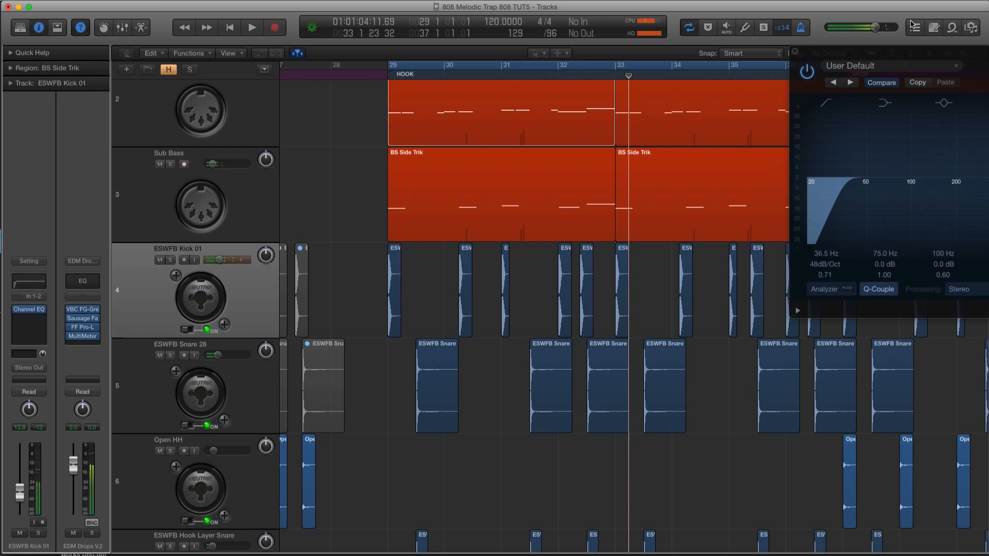
{"action": "left_click", "coordinate": [794, 51]}
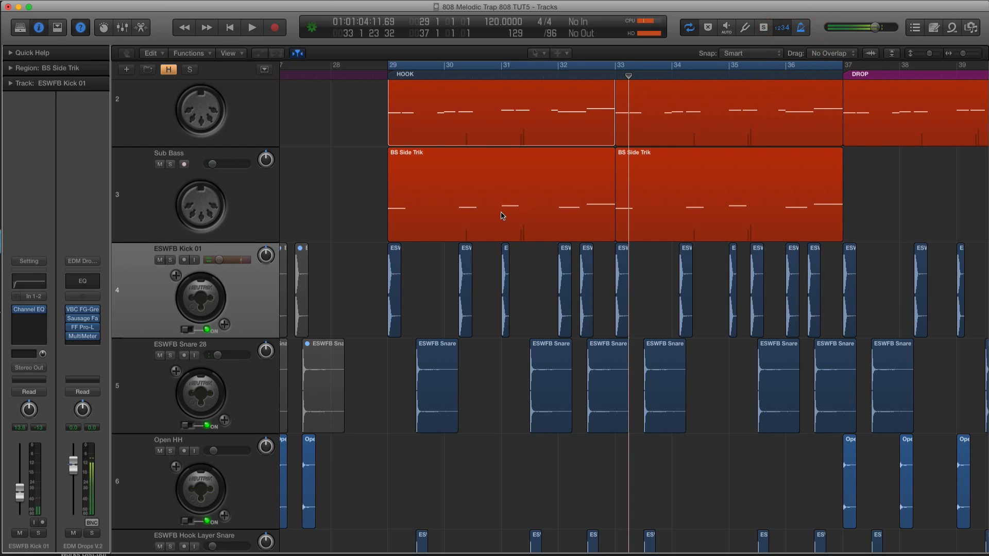
Move the BS Side Trik and Sub Bass tracks together down below SYN 8th Stutter, directly above the breakdown's BS Side Trick track.
{"action": "scroll", "coordinate": [503, 216], "scroll_direction": "down", "scroll_amount": 5}
{"action": "scroll", "coordinate": [503, 216], "scroll_direction": "up", "scroll_amount": 2}
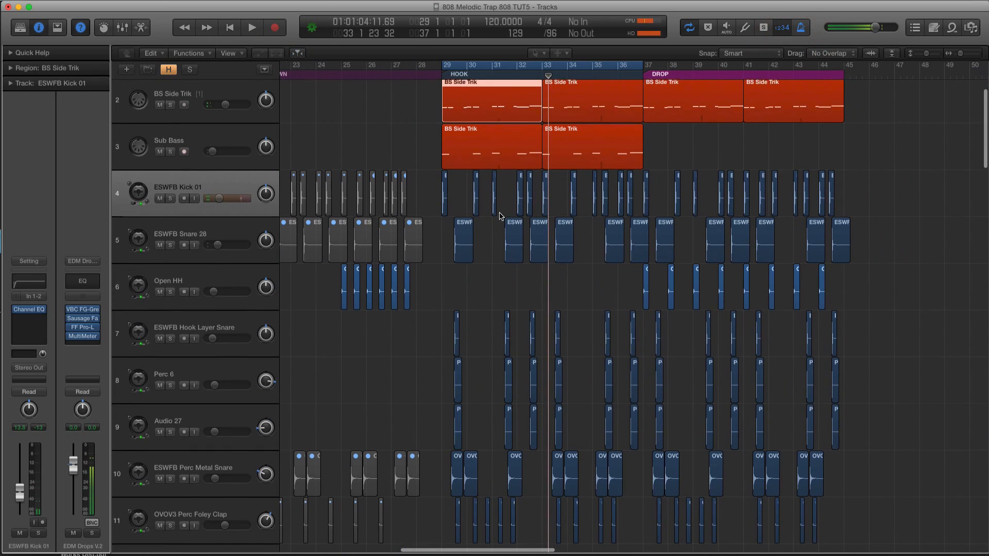
{"action": "left_click", "coordinate": [200, 134]}
{"action": "left_click", "coordinate": [201, 89]}
{"action": "left_click", "coordinate": [203, 129], "text": "shift"}
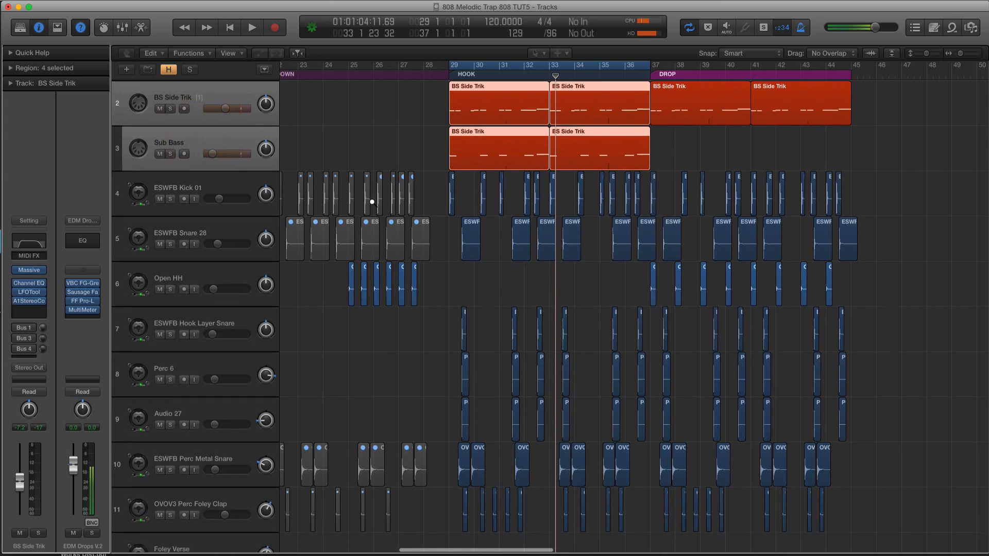
{"action": "scroll", "coordinate": [372, 202], "scroll_direction": "down", "scroll_amount": 8}
{"action": "scroll", "coordinate": [370, 205], "scroll_direction": "down", "scroll_amount": 5}
{"action": "scroll", "coordinate": [370, 205], "scroll_direction": "up", "scroll_amount": 5}
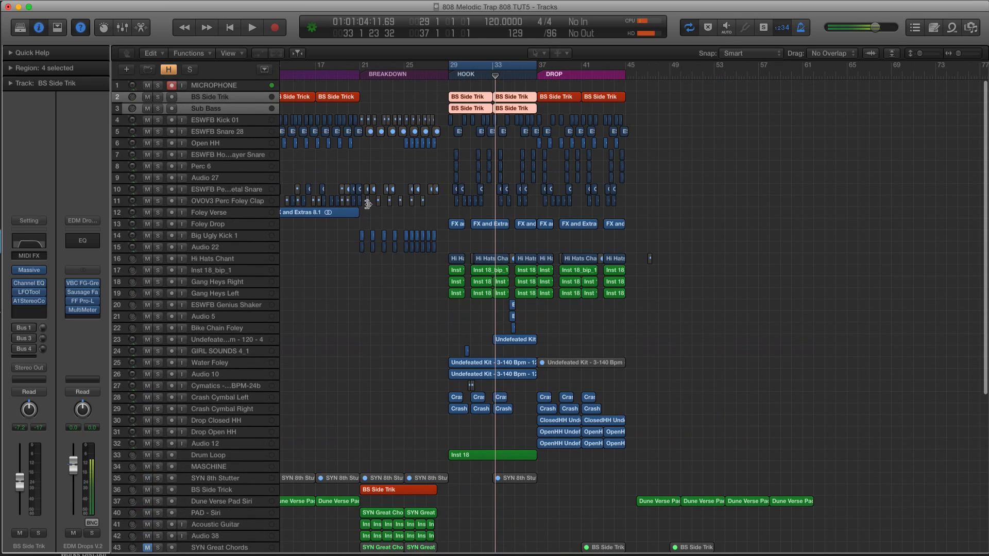
{"action": "left_click_drag", "start_coordinate": [234, 102], "coordinate": [301, 481]}
{"action": "left_click", "coordinate": [417, 477]}
{"action": "left_click", "coordinate": [226, 489]}
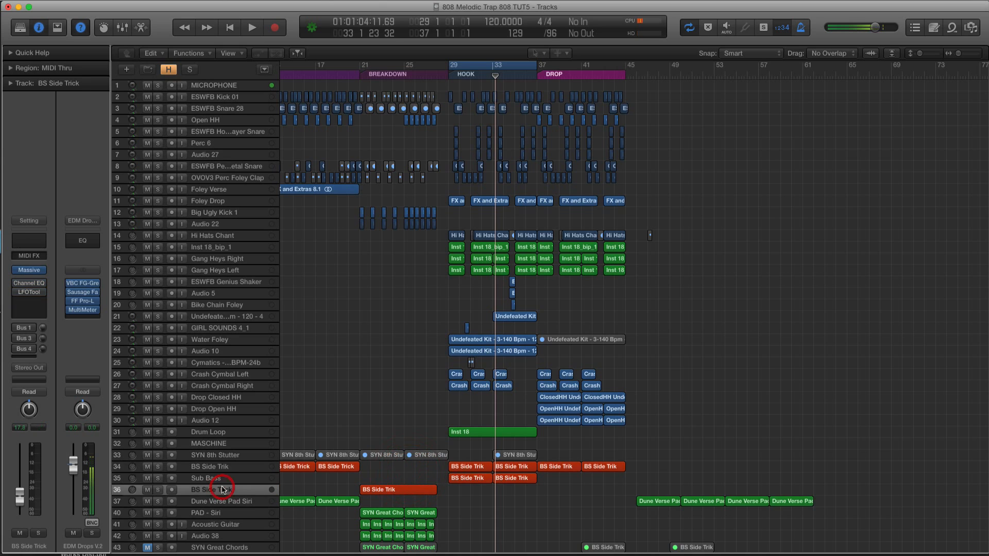
{"action": "scroll", "coordinate": [322, 465], "scroll_direction": "down", "scroll_amount": 5}
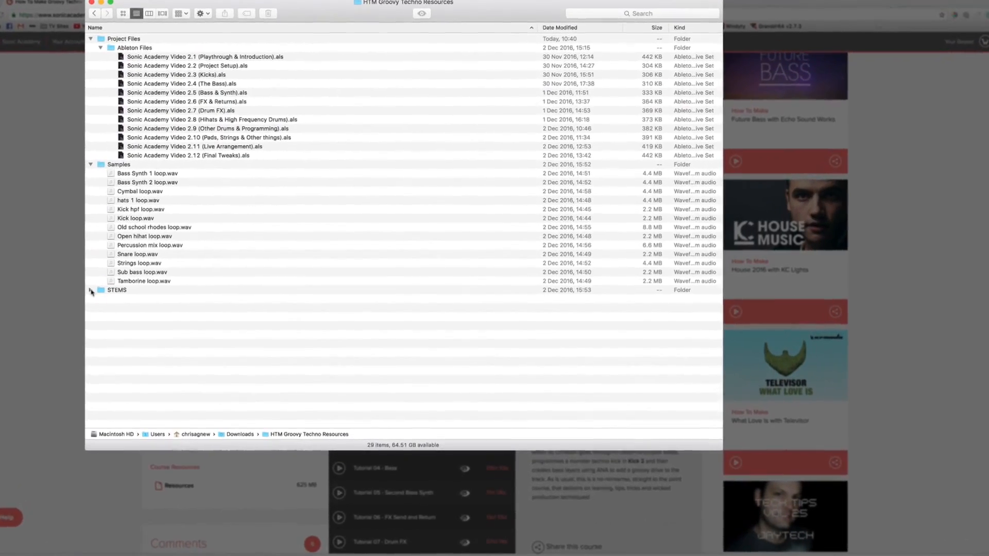
{"action": "left_click", "coordinate": [91, 291]}
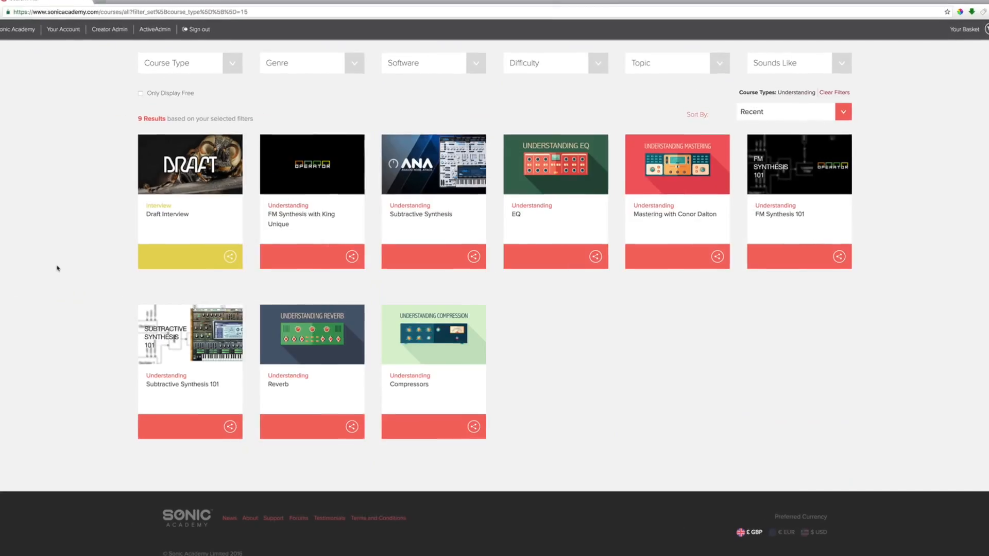